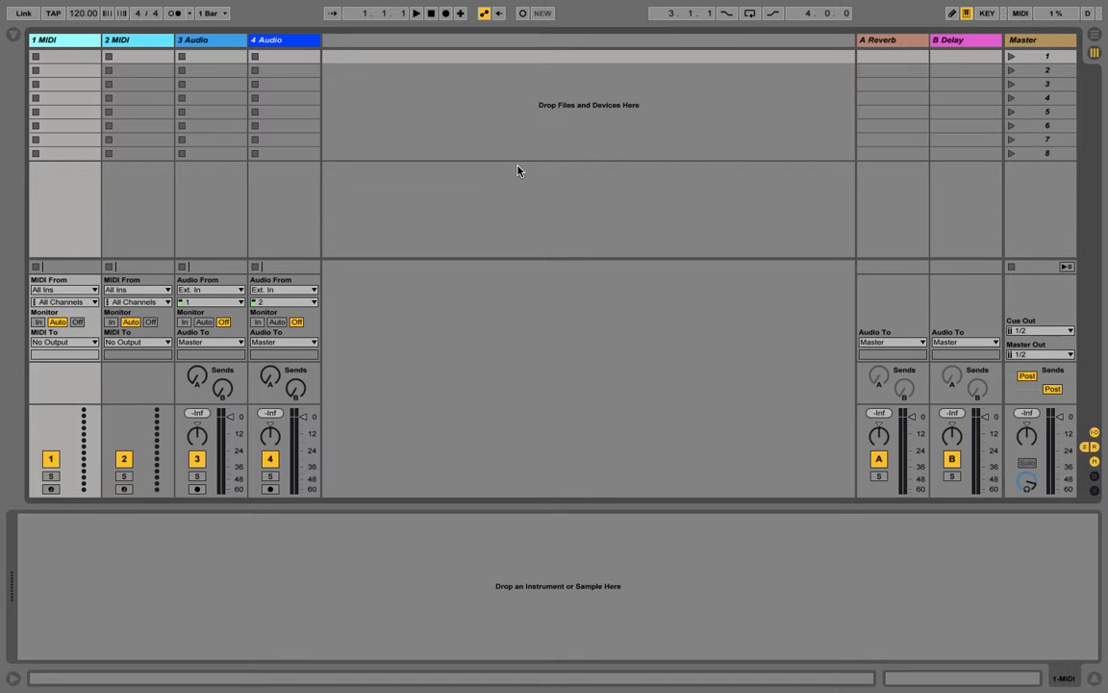
Create a new Live Set and show it in Arrangement View
mouse_move(411, 6)
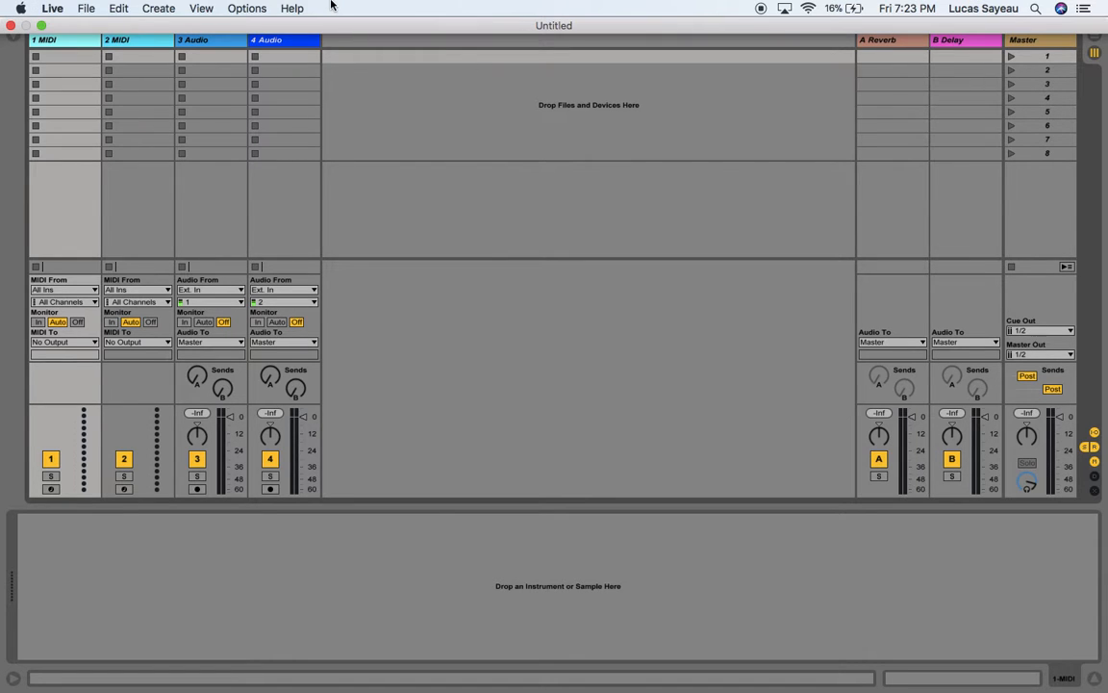
left_click(85, 10)
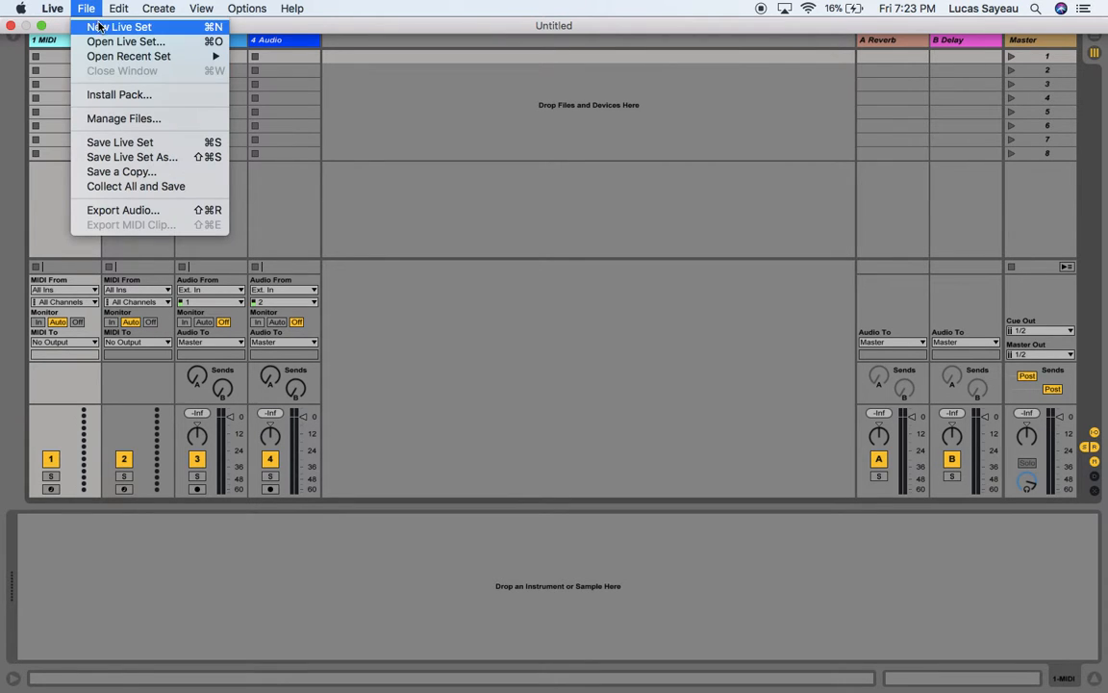
left_click(96, 21)
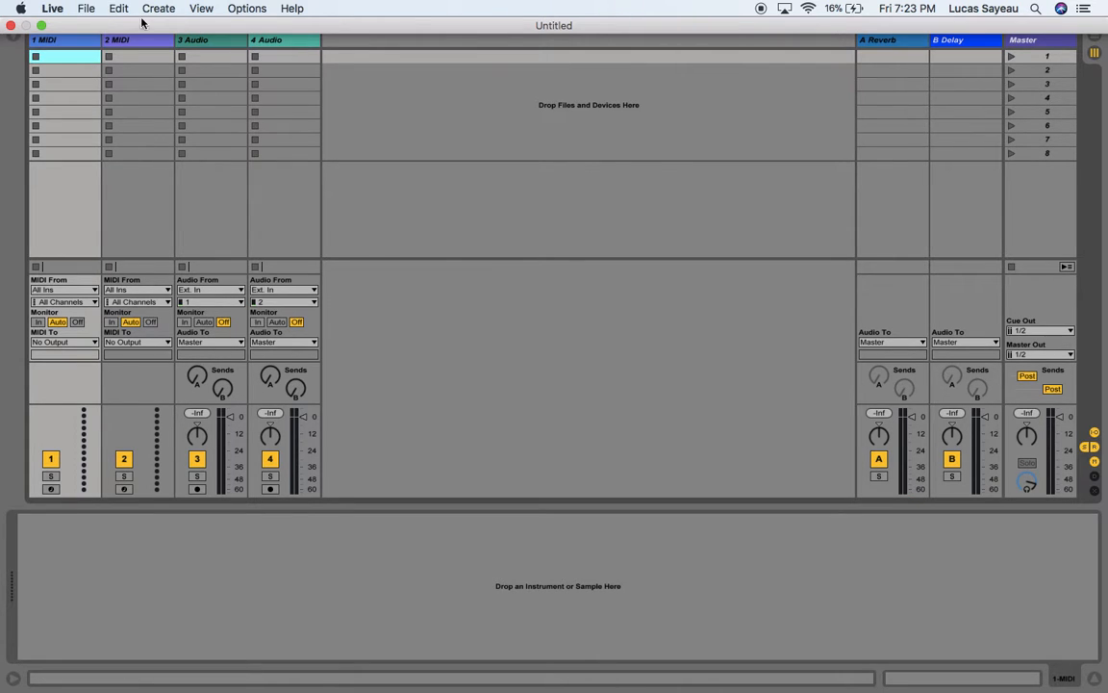
left_click(1094, 38)
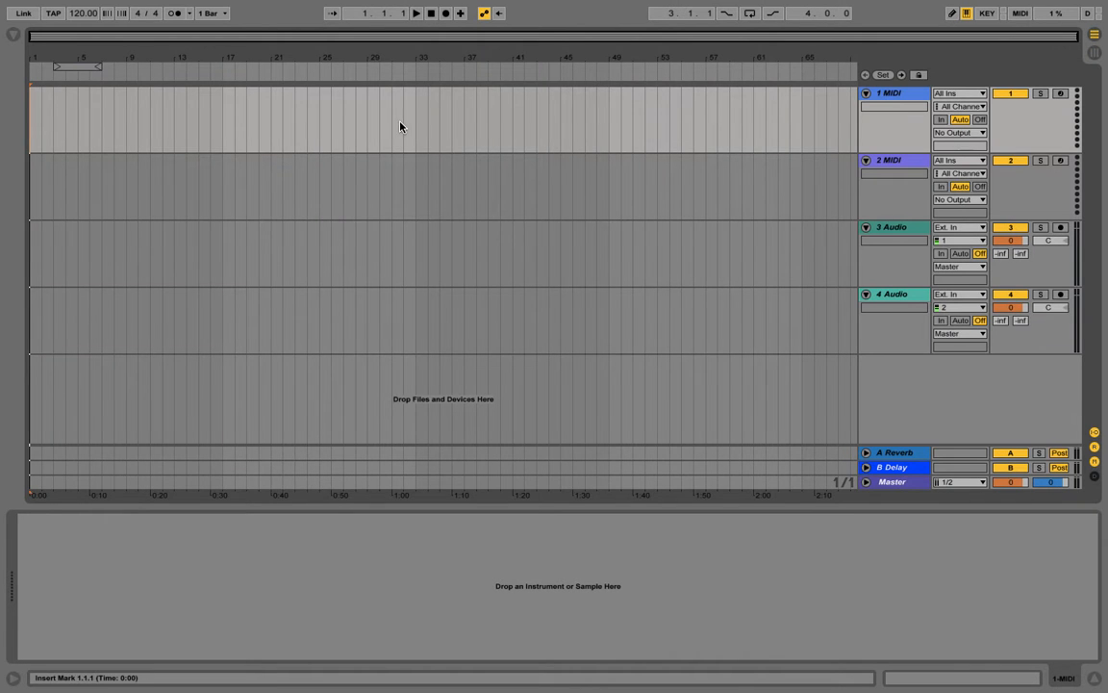
Show the browser and load an empty Instrument Rack from Instruments onto track 1
left_click(14, 36)
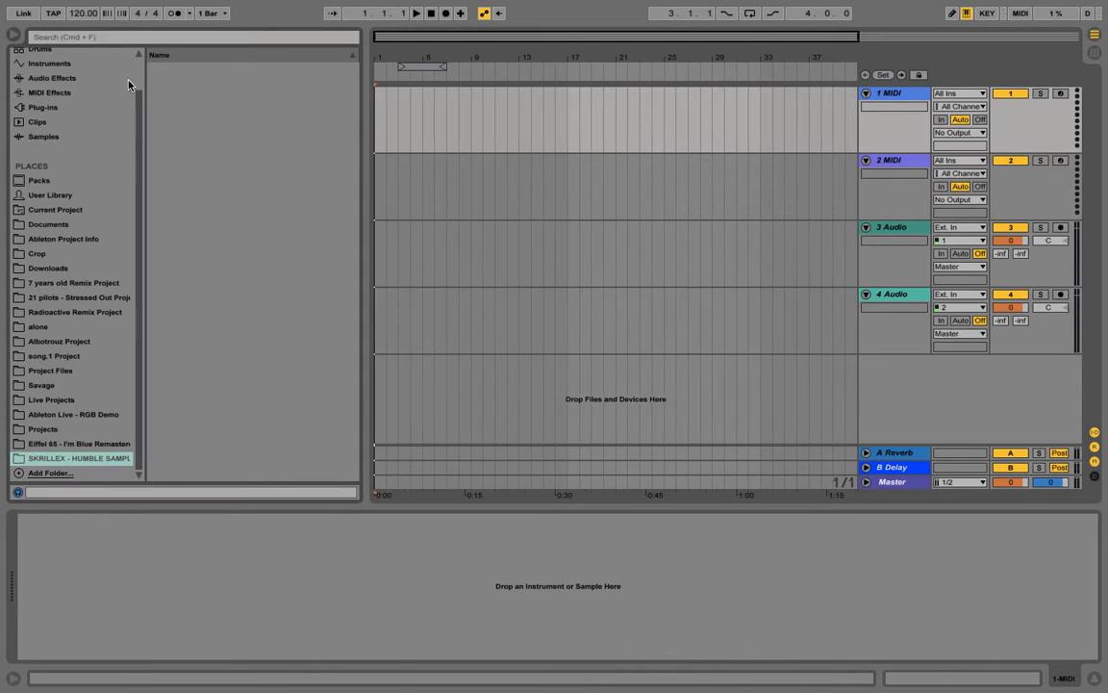
scroll(58, 83, "up", 2)
left_click(50, 98)
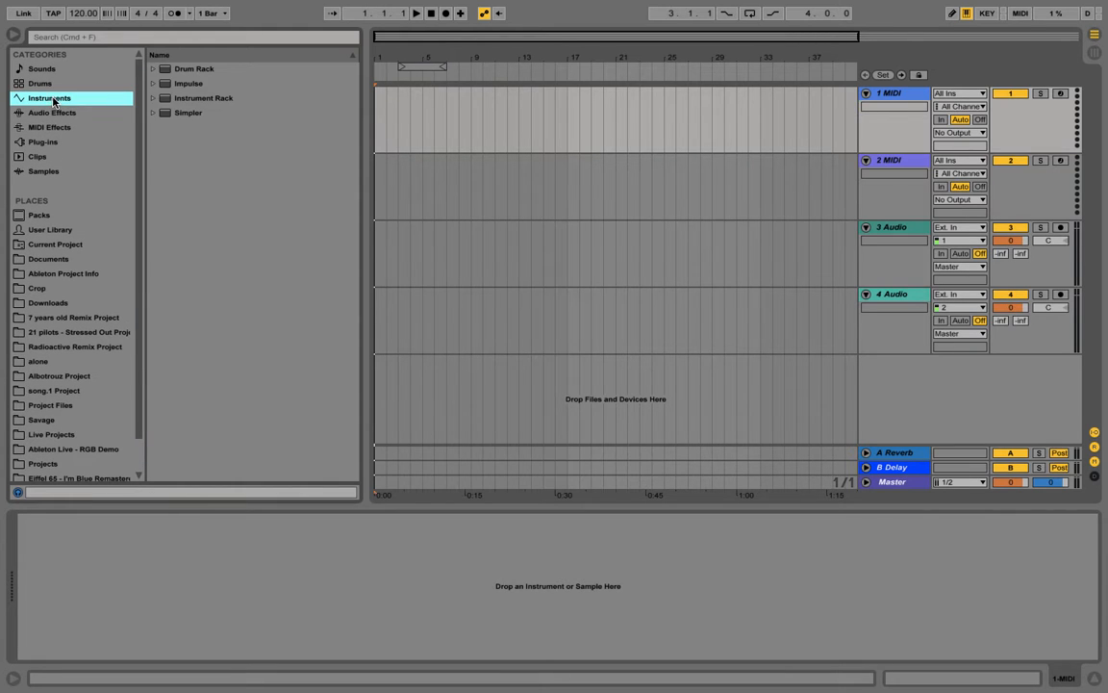
left_click(154, 99)
left_click(179, 99)
left_click_drag(179, 99, 58, 548)
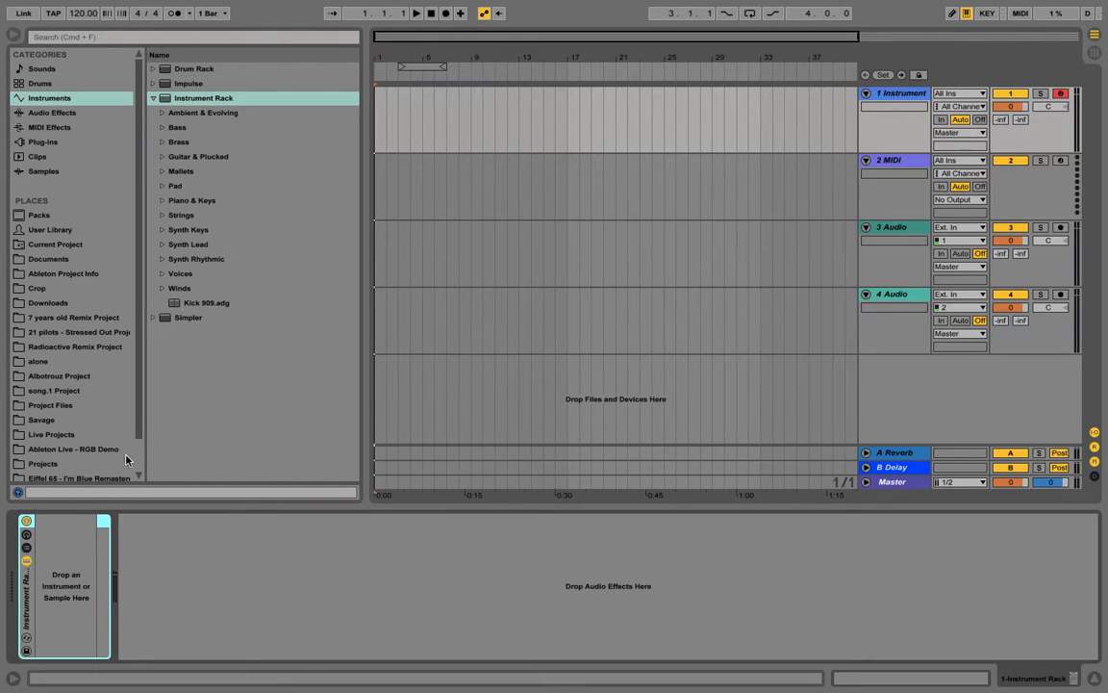
Load the Grand Piano preset from Piano & Keys into track 1's Instrument Rack
left_click(201, 114)
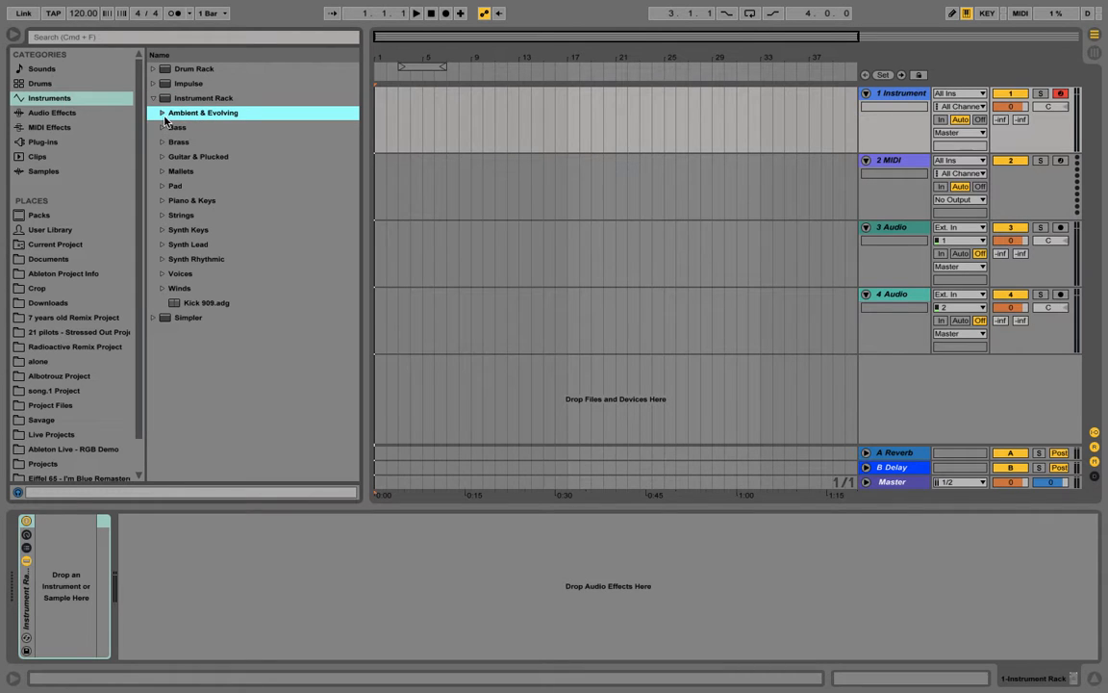
left_click(162, 201)
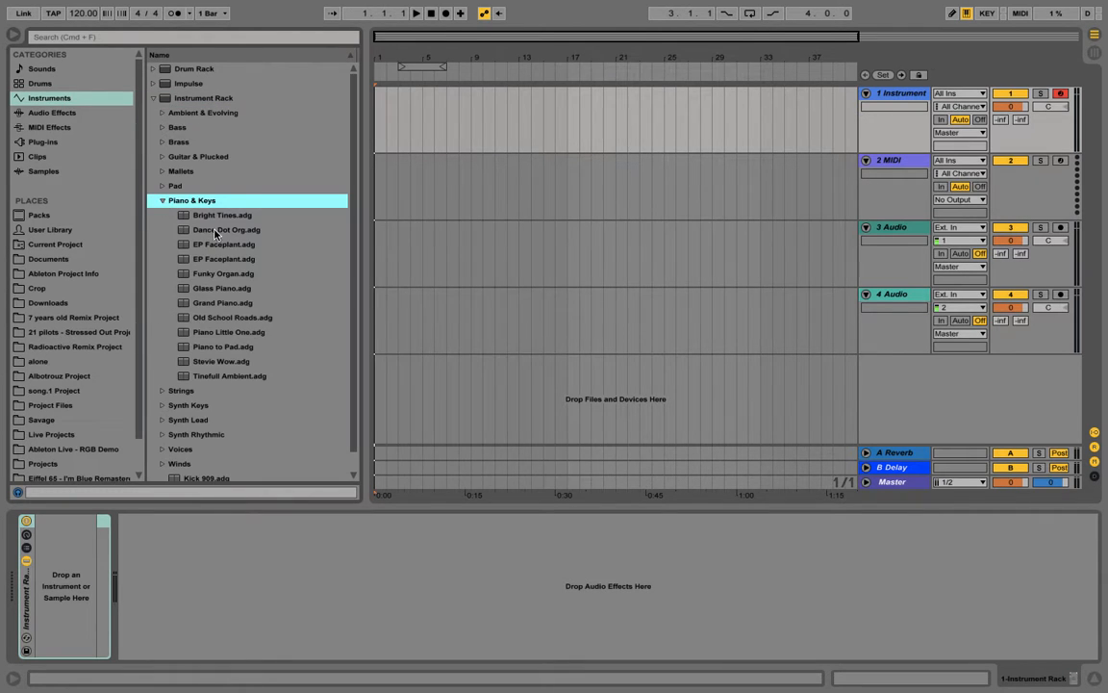
left_click(230, 304)
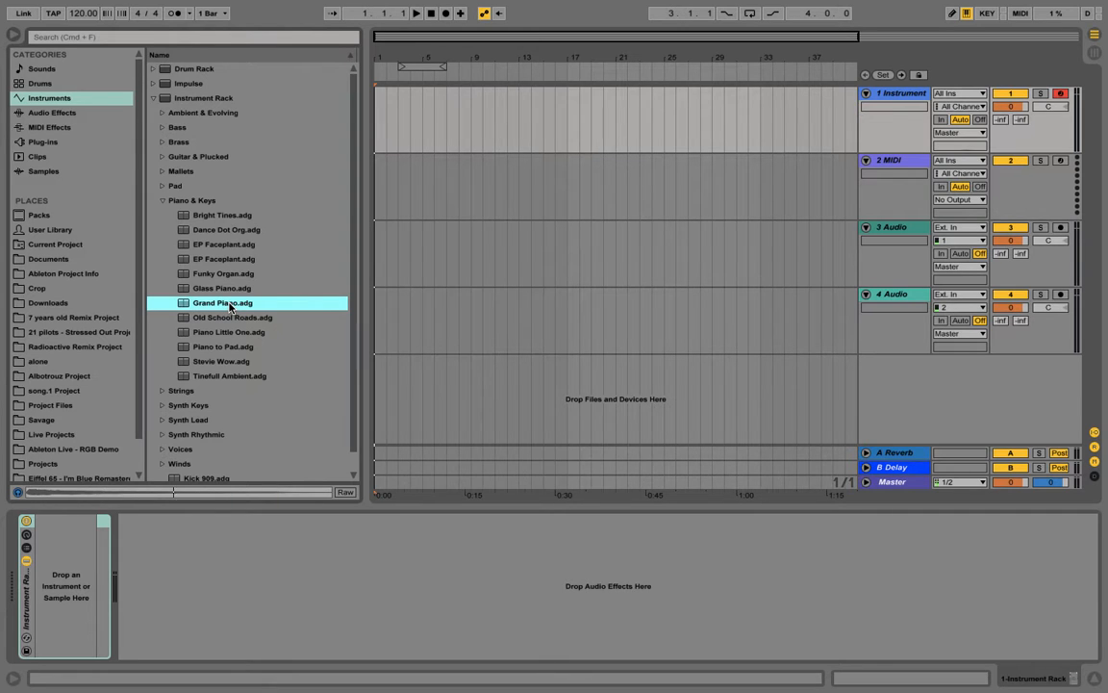
left_click_drag(230, 304, 58, 573)
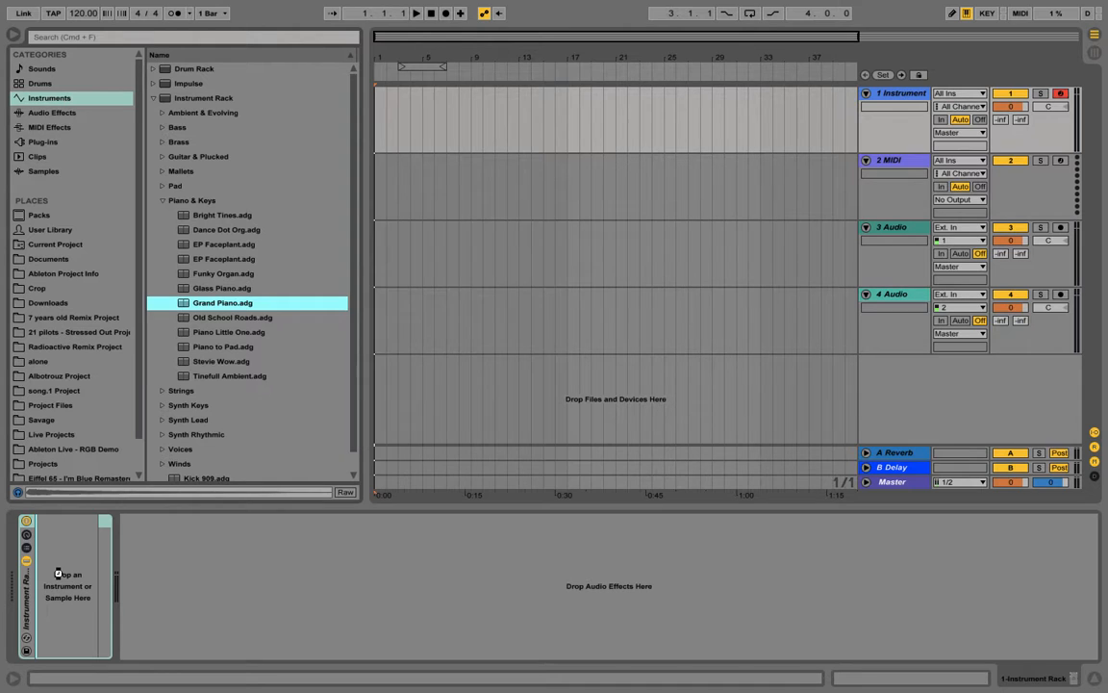
left_click_drag(58, 573, 58, 573)
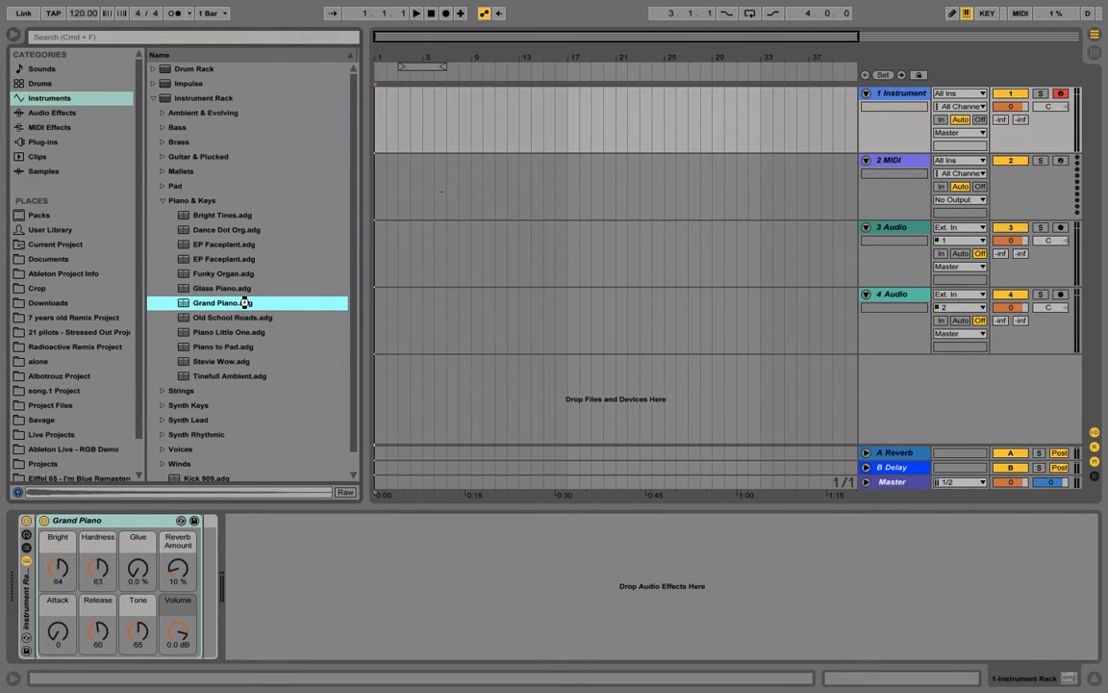
Load the Grand Piano preset onto the second MIDI track and set its Bright macro to 59
left_click_drag(245, 303, 442, 187)
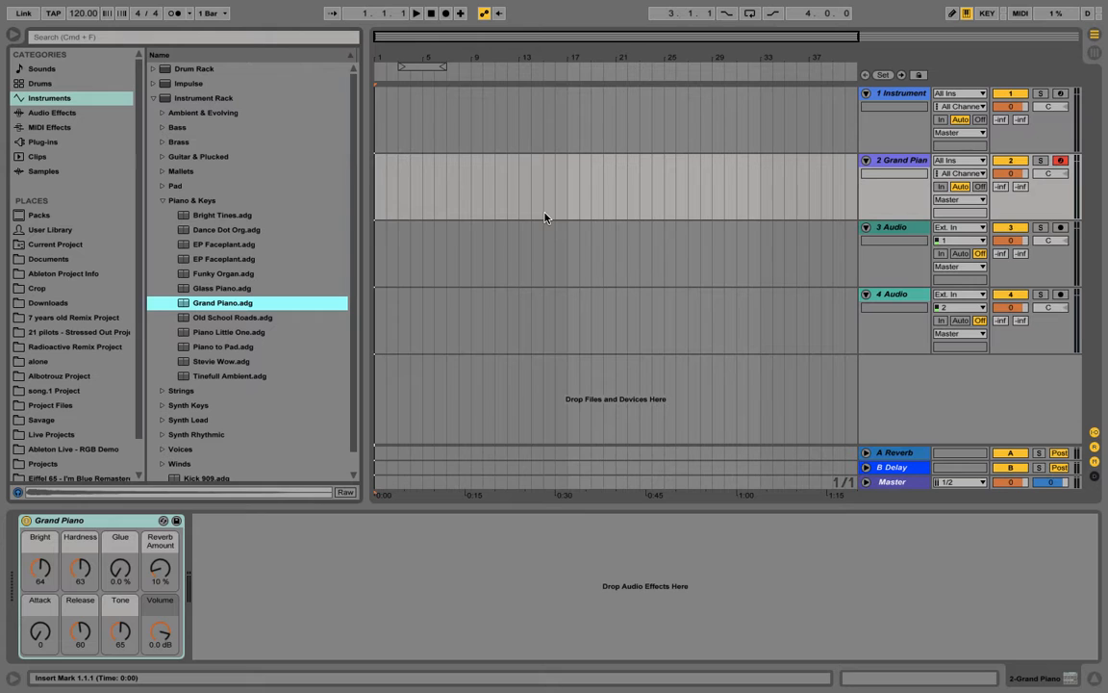
left_click(382, 210)
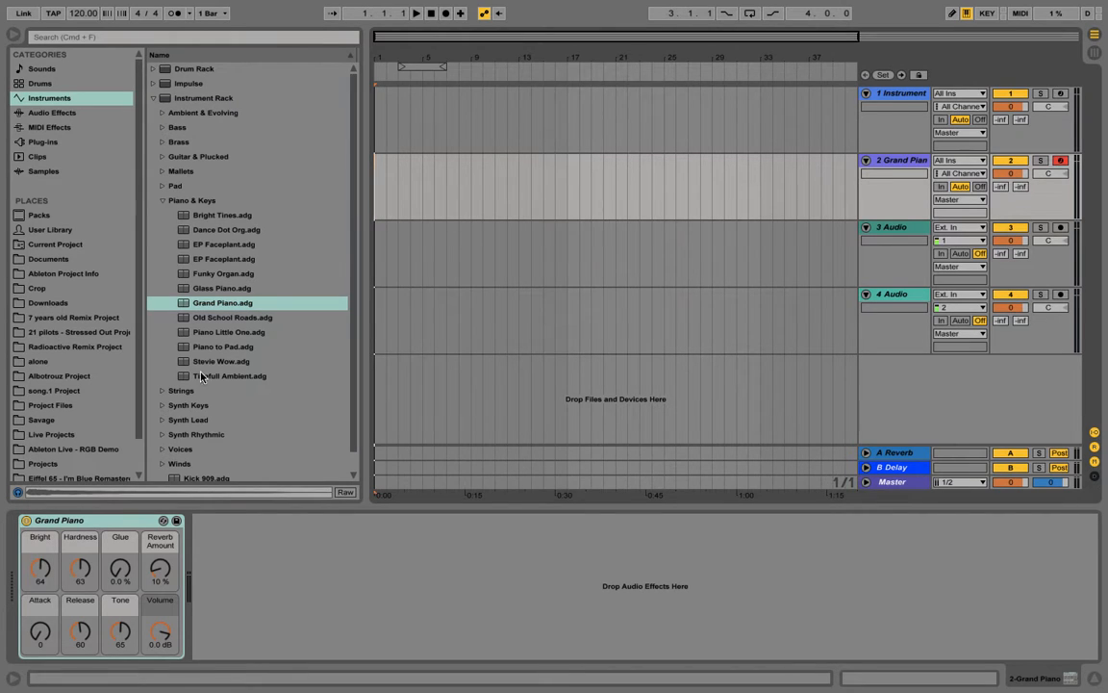
left_click(34, 568)
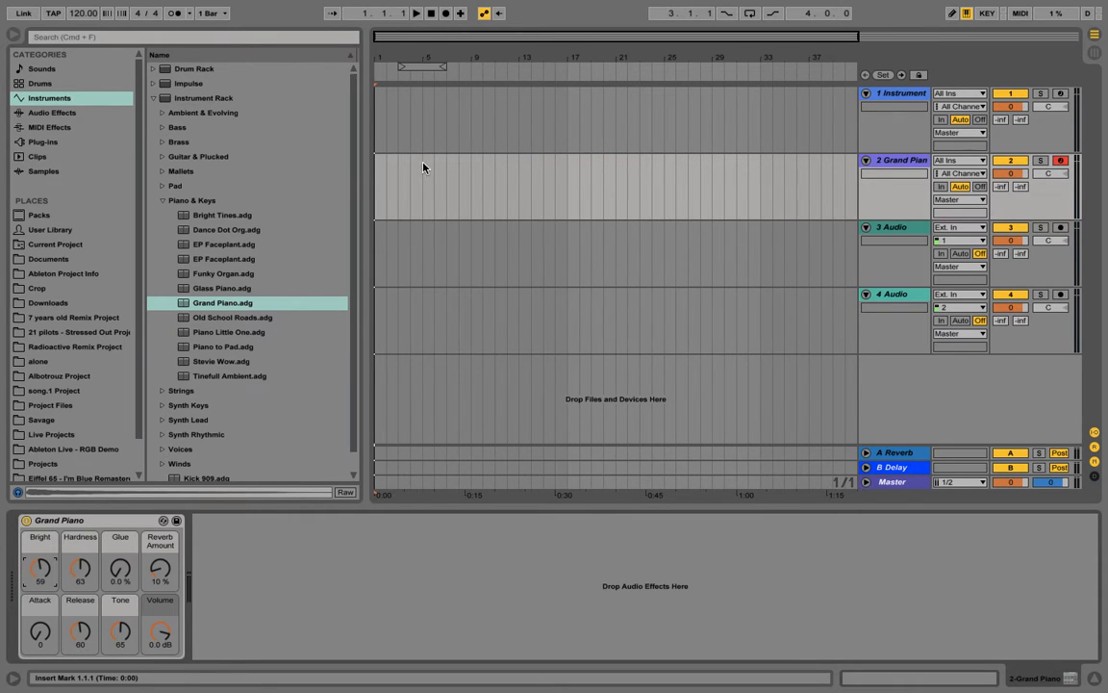
Insert a three-bar MIDI clip on the Grand Piano track from 1.1.1 to 4.1.1
left_click(374, 186)
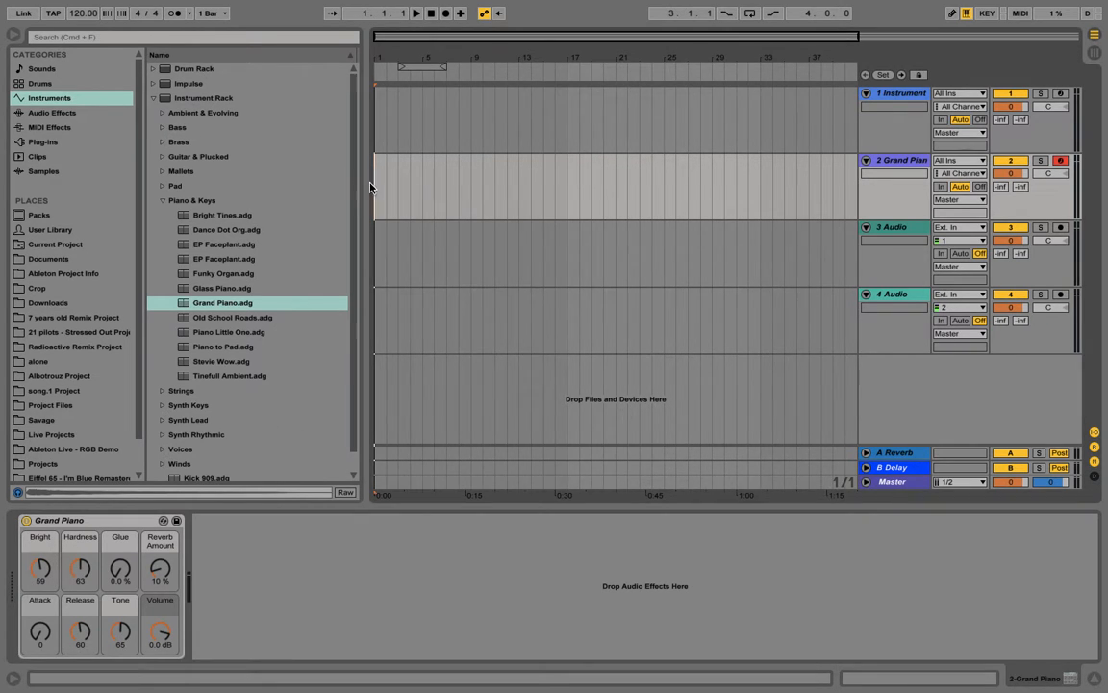
left_click_drag(375, 184, 543, 188)
right_click(475, 182)
left_click(452, 186)
left_click(402, 188)
left_click_drag(380, 202, 405, 205)
right_click(379, 199)
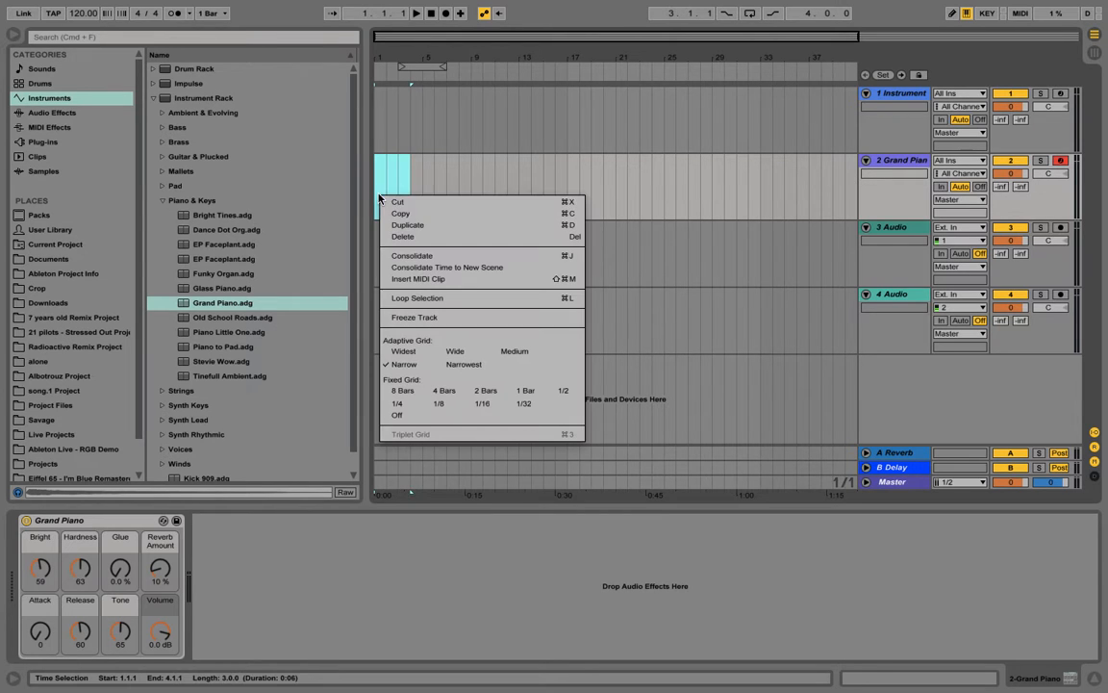
left_click(426, 282)
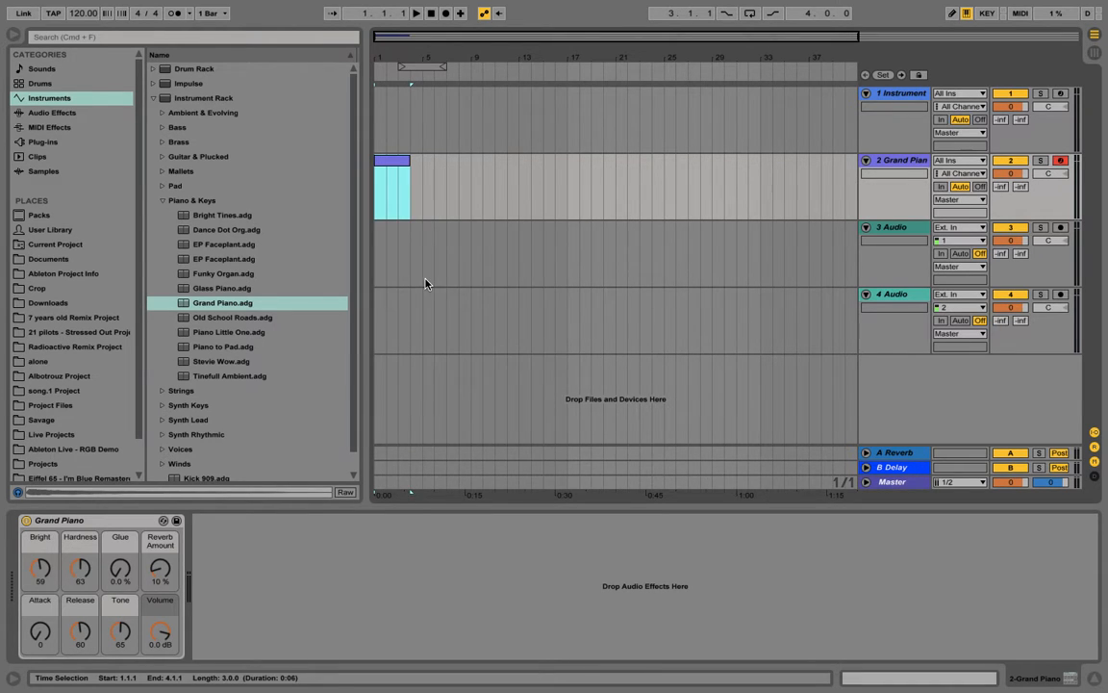
Open the new clip's note editor, turn on note preview and audition the D#3 key
left_click(396, 160)
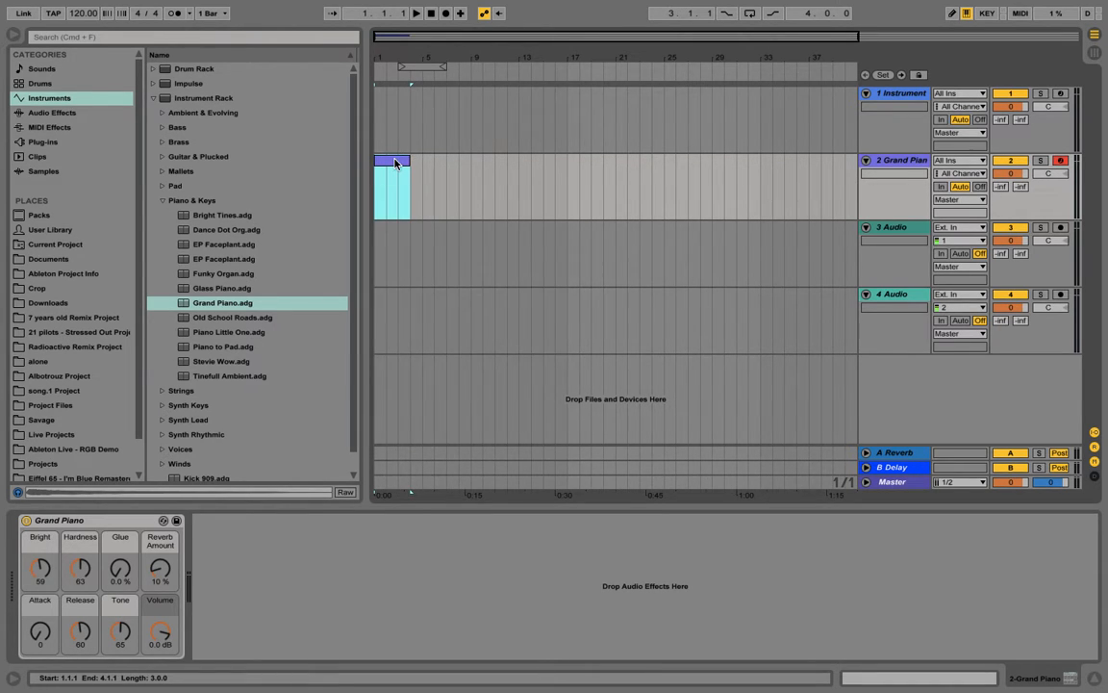
double_click(396, 164)
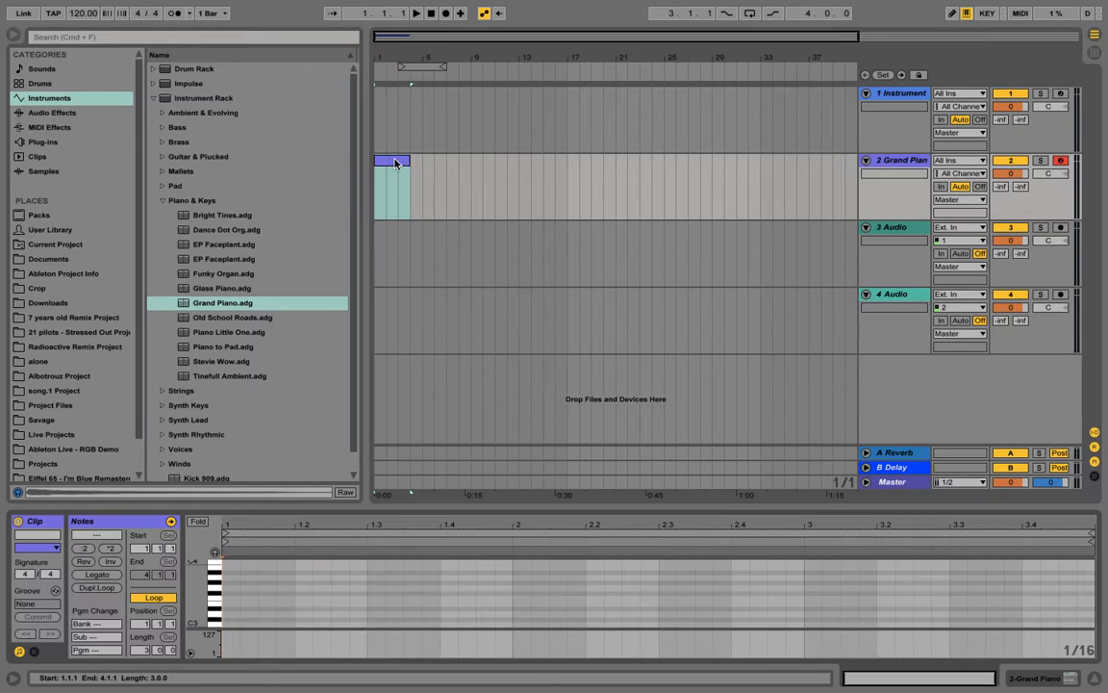
left_click(216, 570)
left_click_drag(216, 572, 217, 617)
left_click(216, 612)
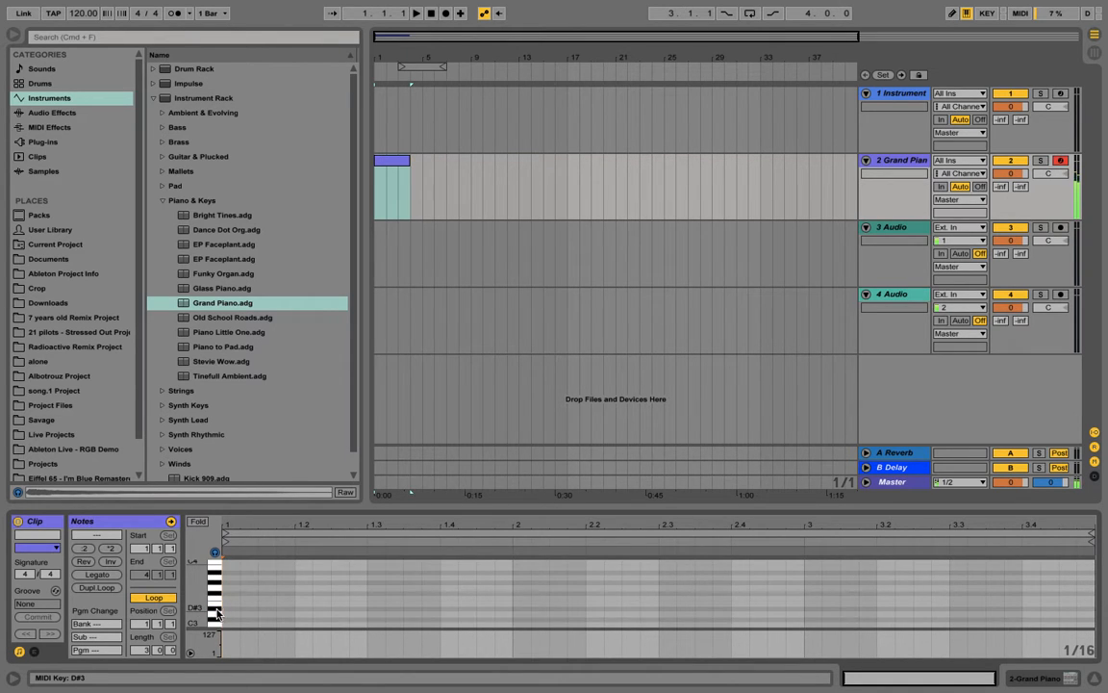
Draw a sequence of 1/16 notes from 1.1.1: D#3, D#3, F#3, F#3, D#3, C#3 and C#2
left_click(224, 609)
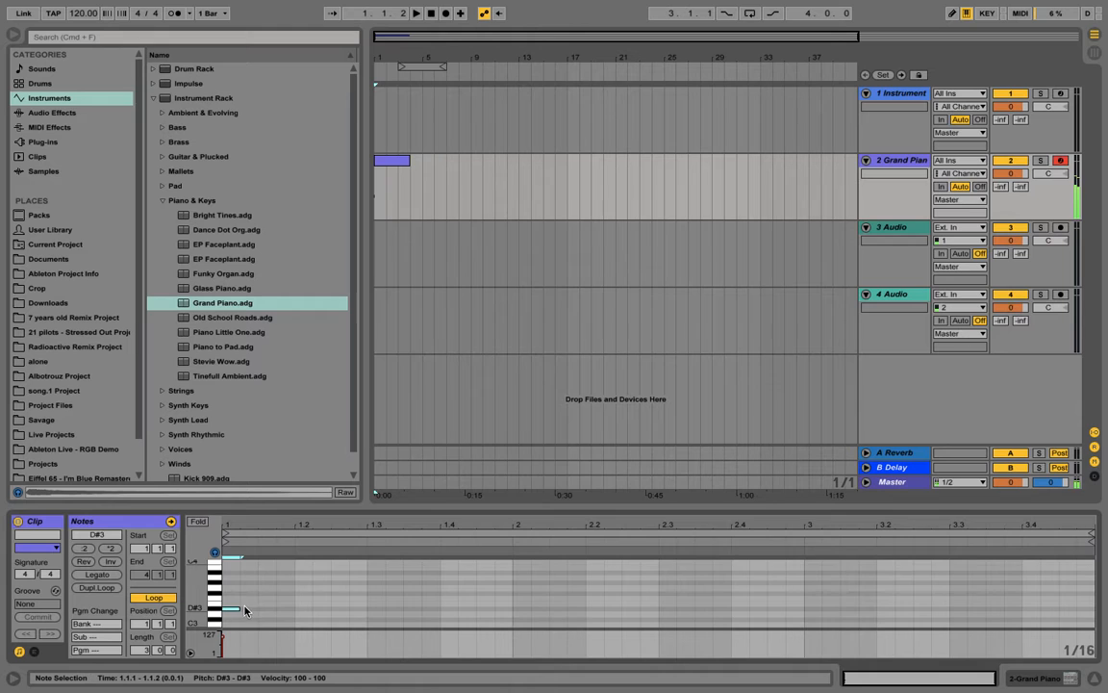
left_click(281, 609)
left_click(343, 593)
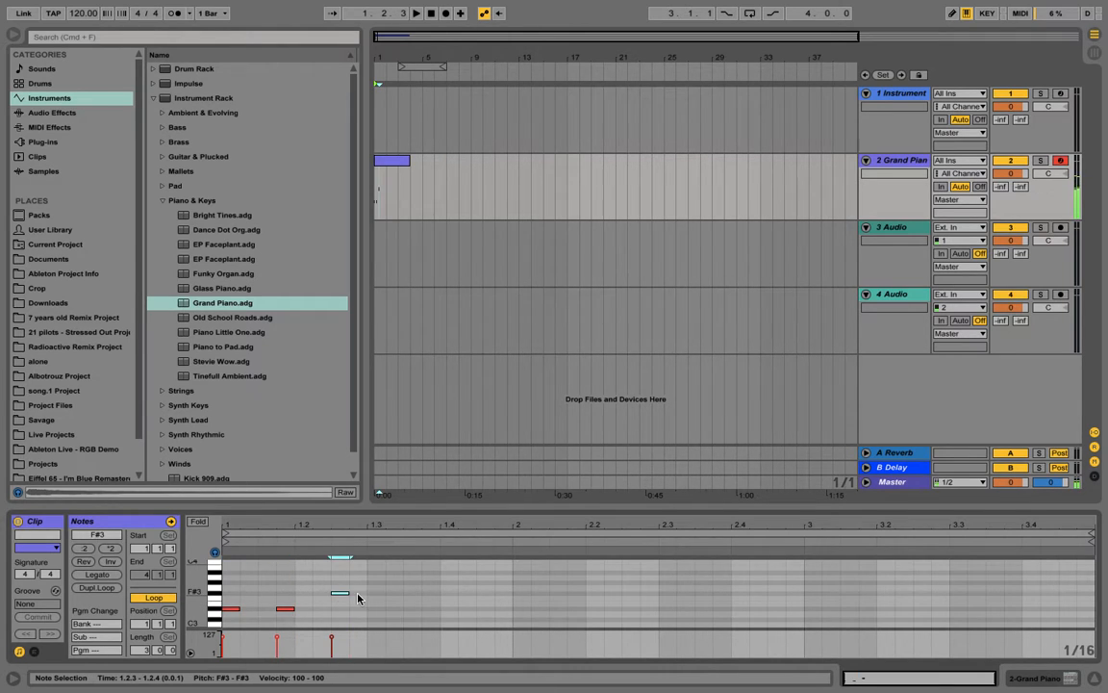
left_click(394, 594)
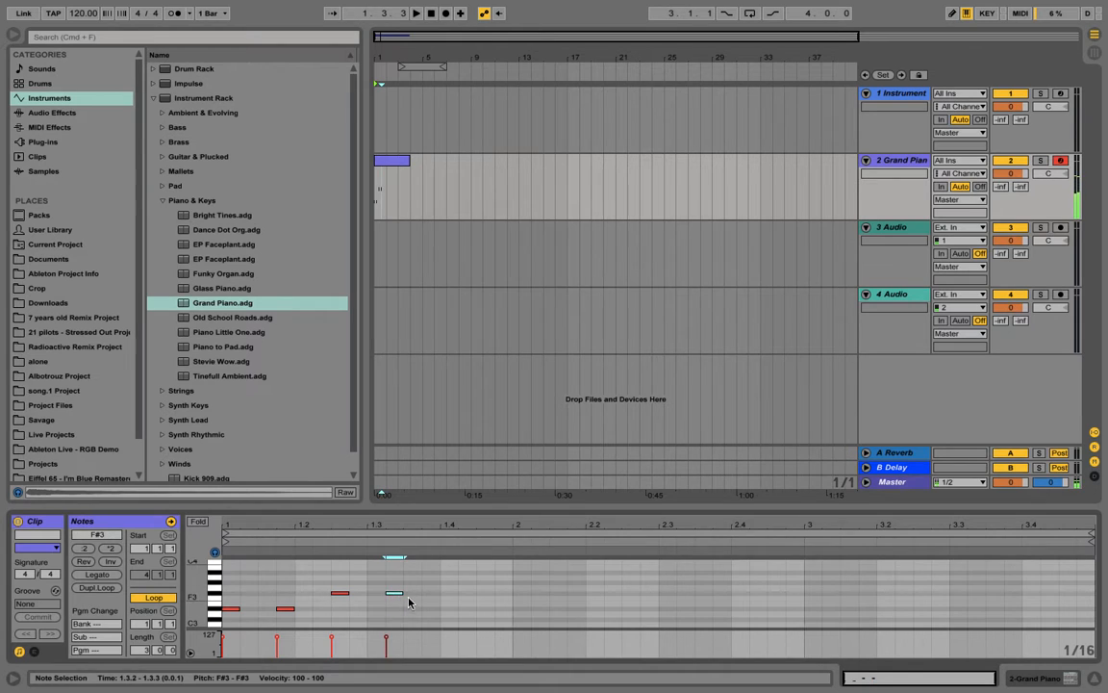
left_click(450, 609)
left_click(497, 624)
left_click(499, 619)
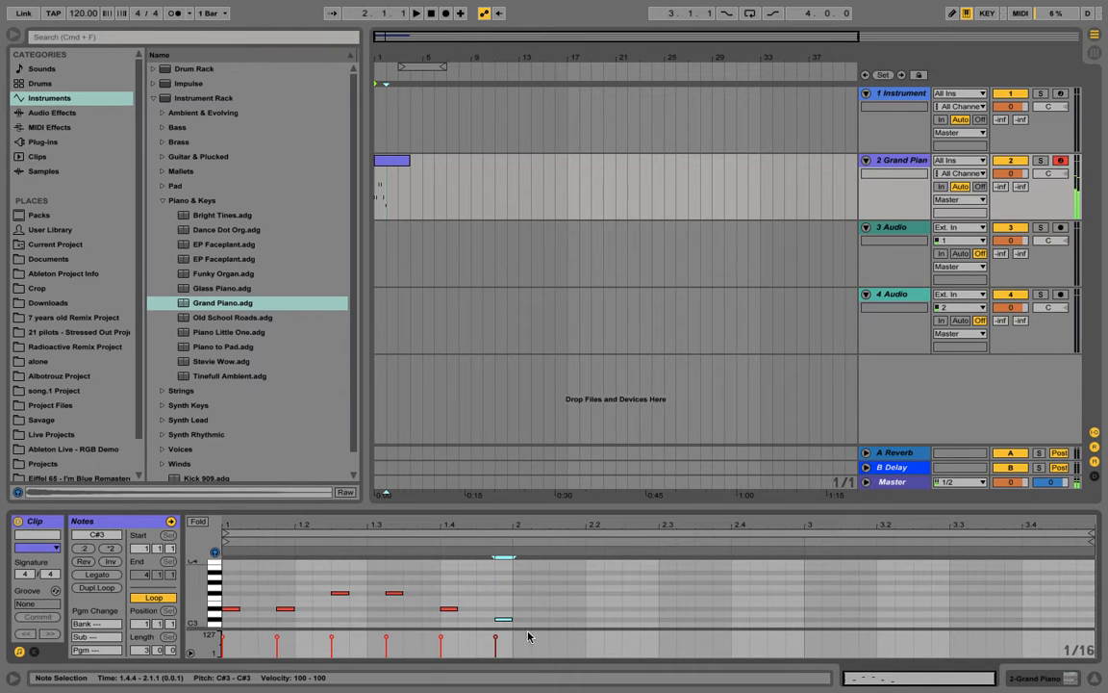
scroll(539, 624, "down", 5)
left_click(538, 618)
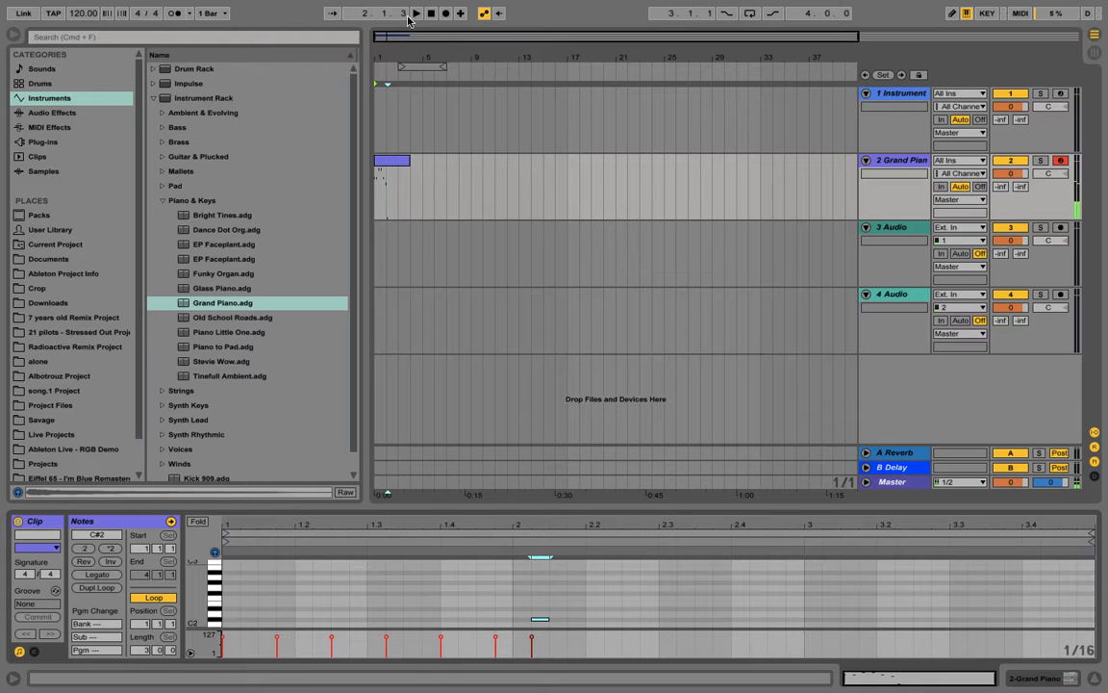
Play the arrangement from 1.1.1 to hear the piano melody
left_click(378, 137)
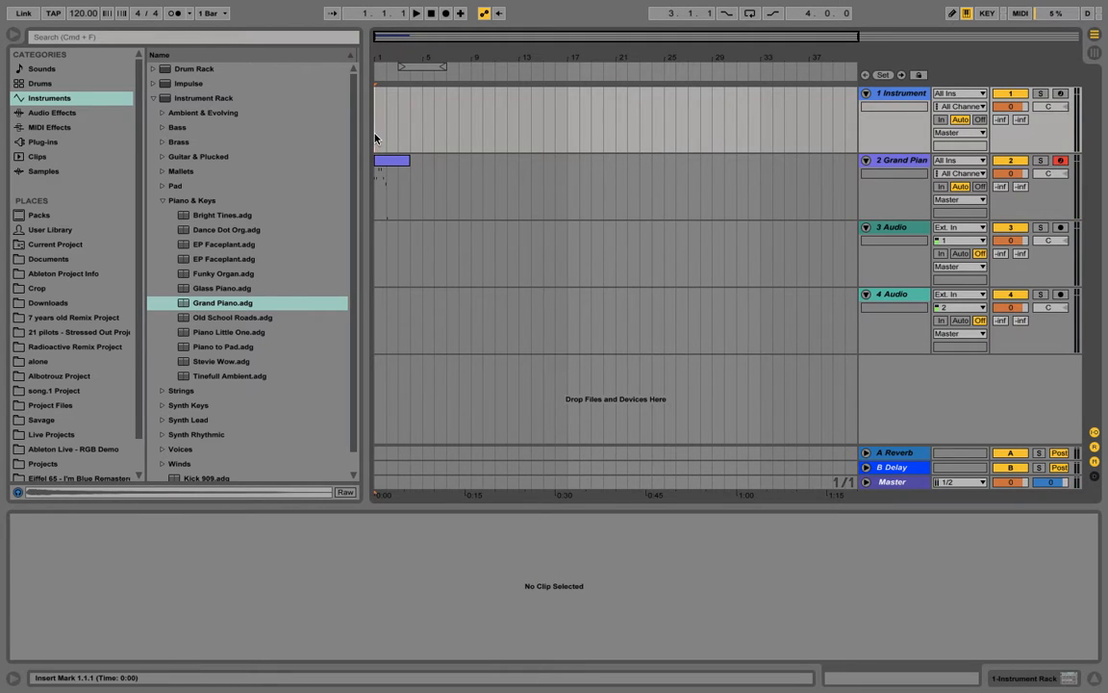
left_click(416, 16)
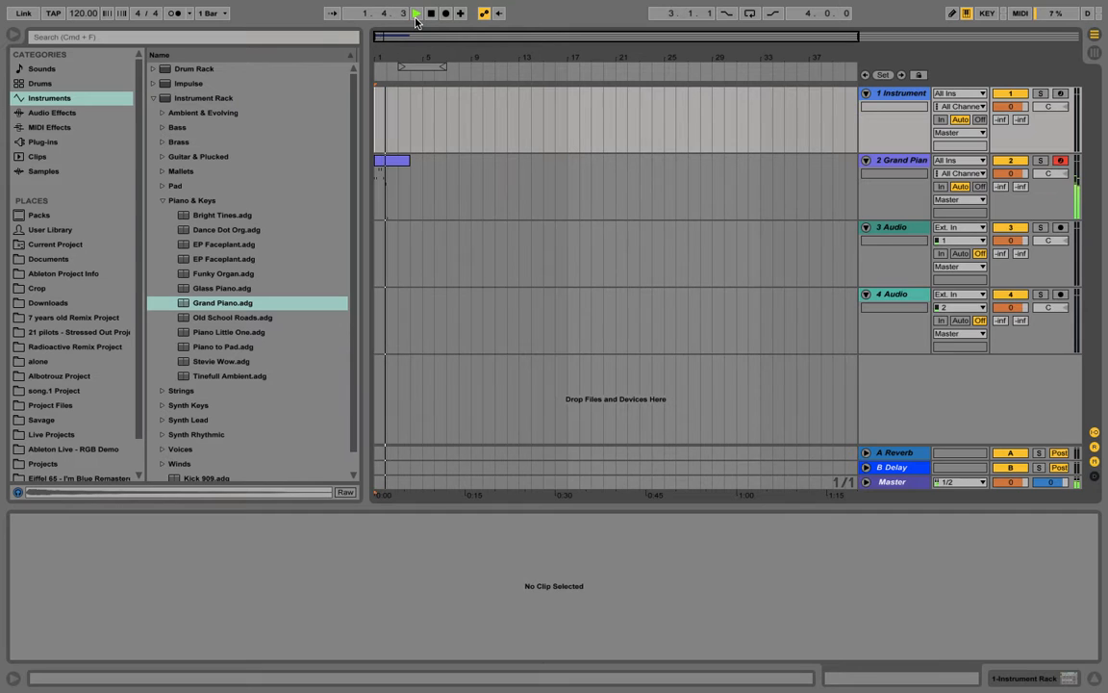
Delete all notes from the Grand Piano clip, including a trial D8 note at 1.1.3
left_click(389, 161)
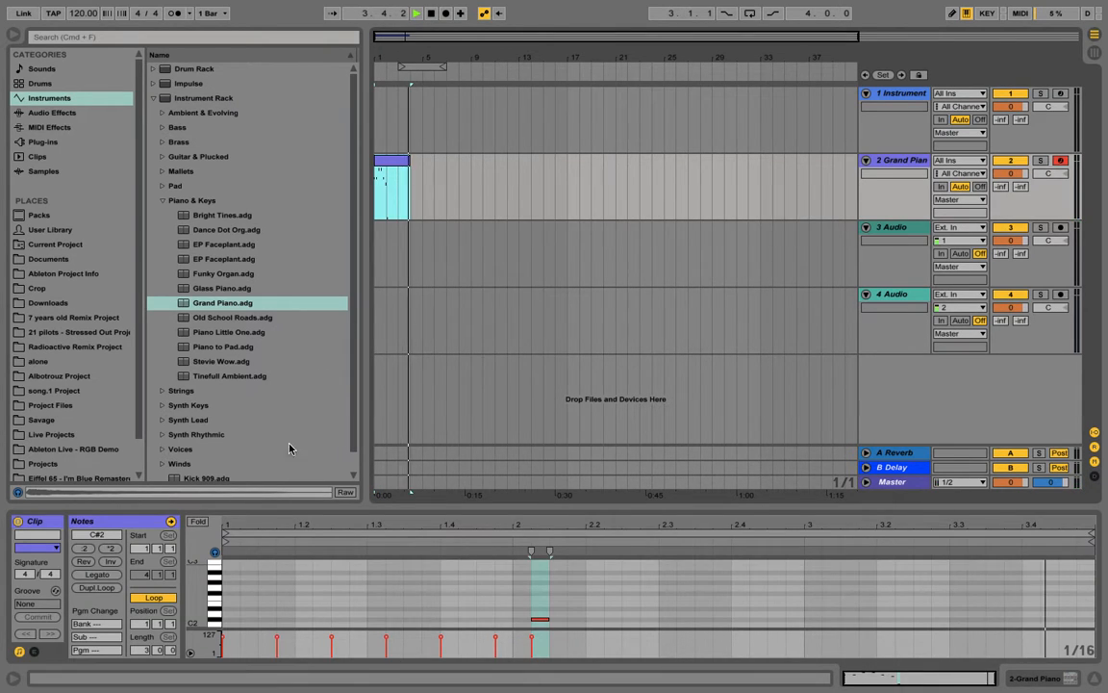
left_click(318, 571)
scroll(318, 570, "up", 5)
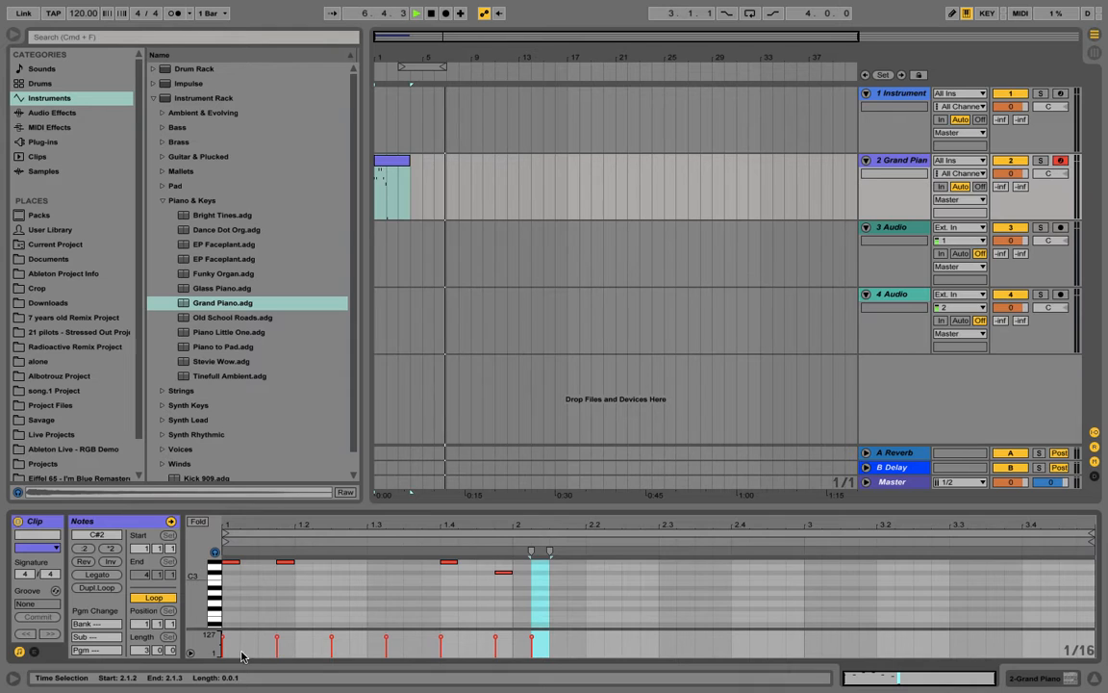
left_click_drag(223, 650, 581, 524)
key("Delete")
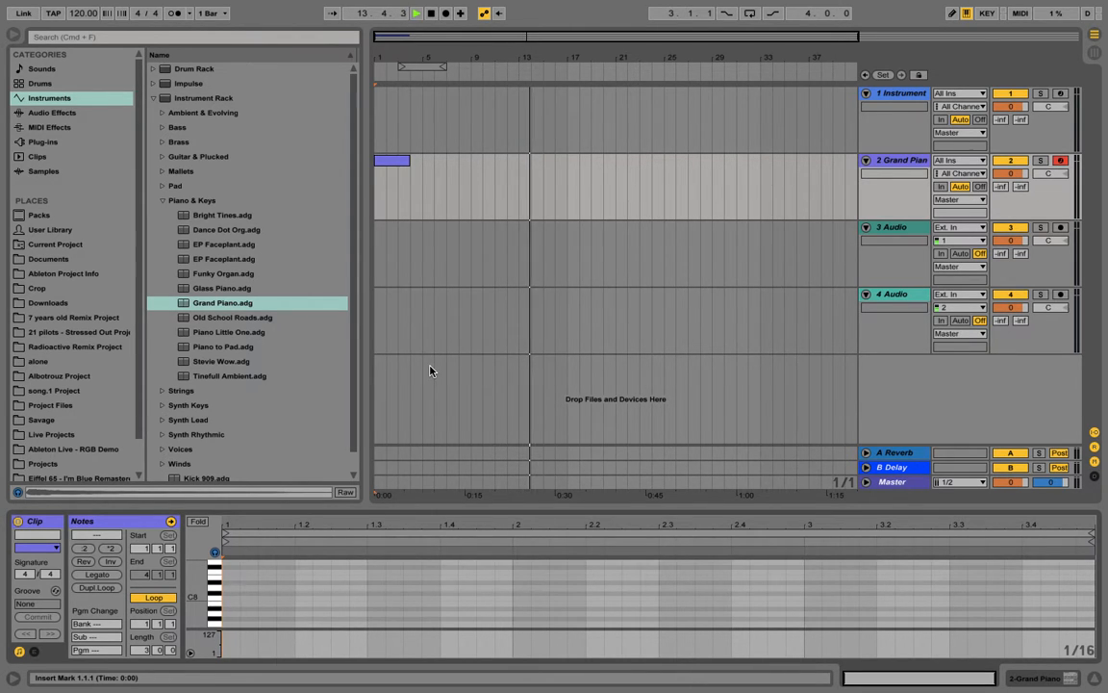
left_click(267, 589)
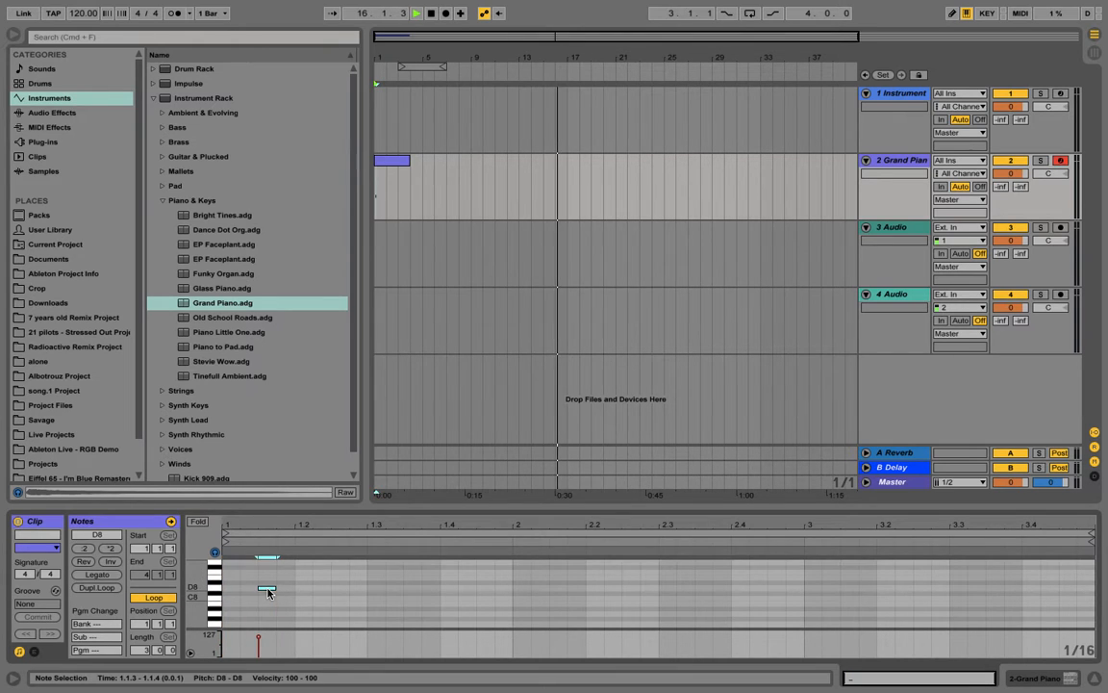
key("Delete")
Audition keys in a lower octave and add a 1/16 D#6 note at 1.1.1 in the Grand Piano clip
left_click(214, 568)
left_click(214, 574)
left_click(215, 613)
scroll(219, 619, "down", 3)
scroll(219, 618, "down", 1)
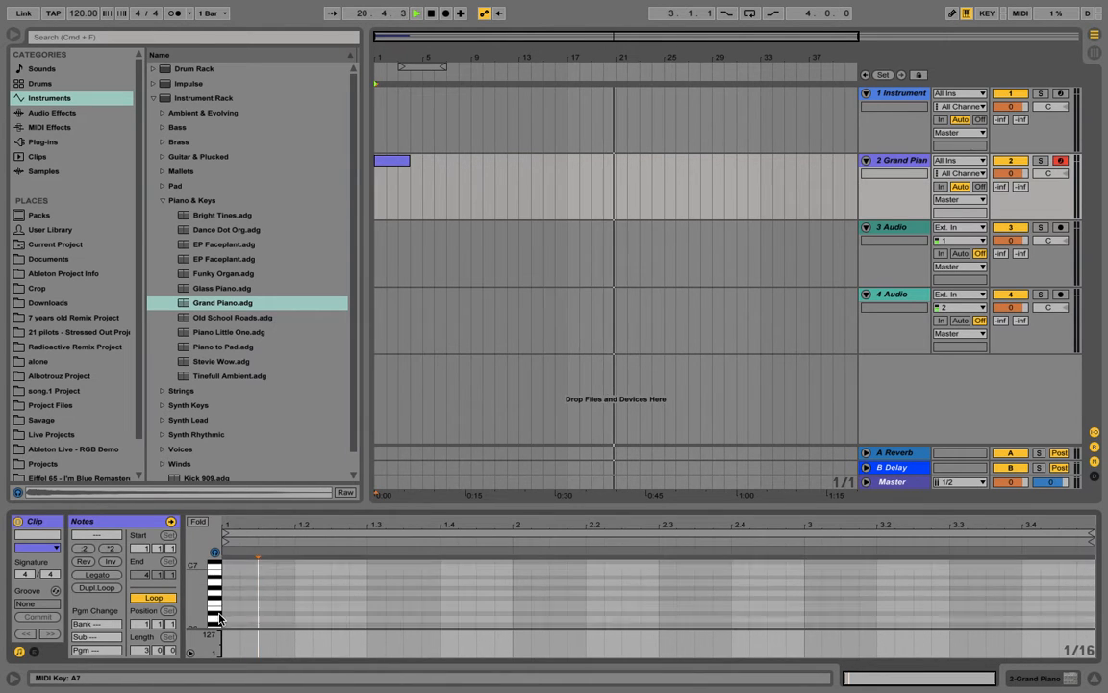
left_click(219, 616)
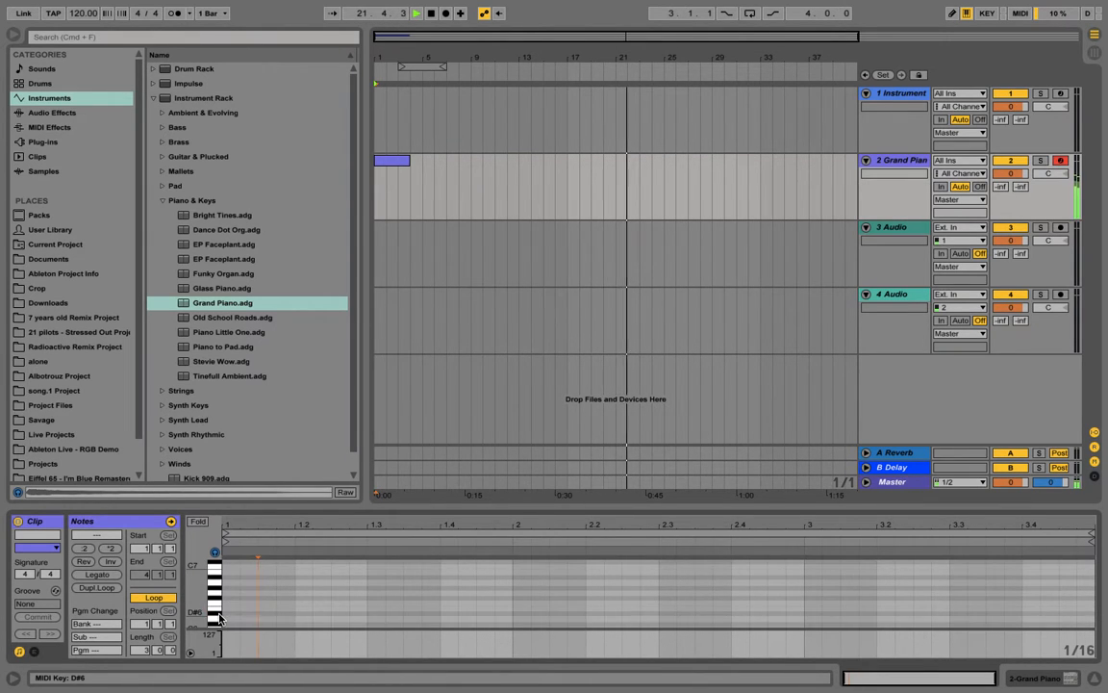
left_click(236, 614)
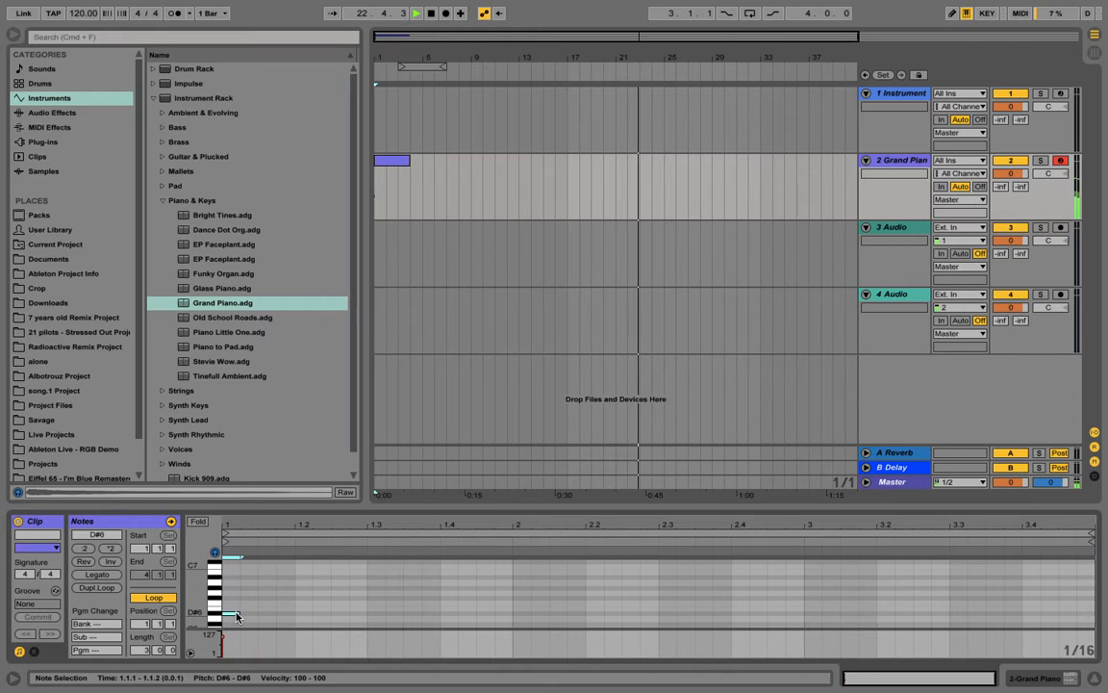
Try the D#6 note at 1.1.1 extended to 1.1.4, play it back, and redraw it as a 1/16 note
left_click_drag(239, 614, 280, 617)
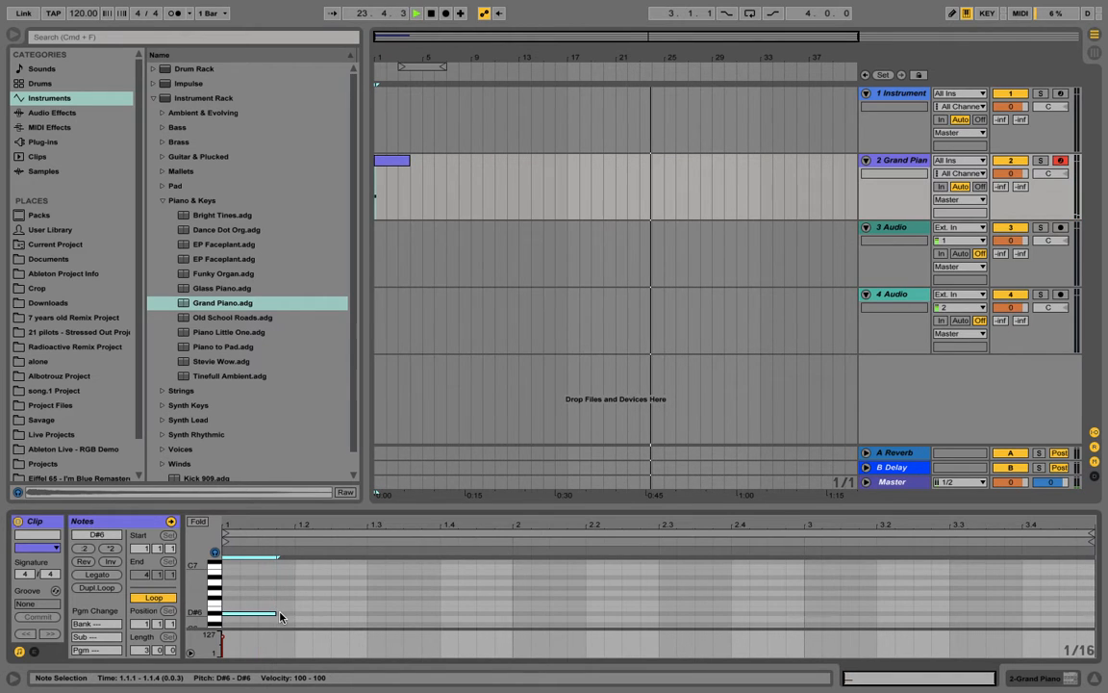
left_click(415, 13)
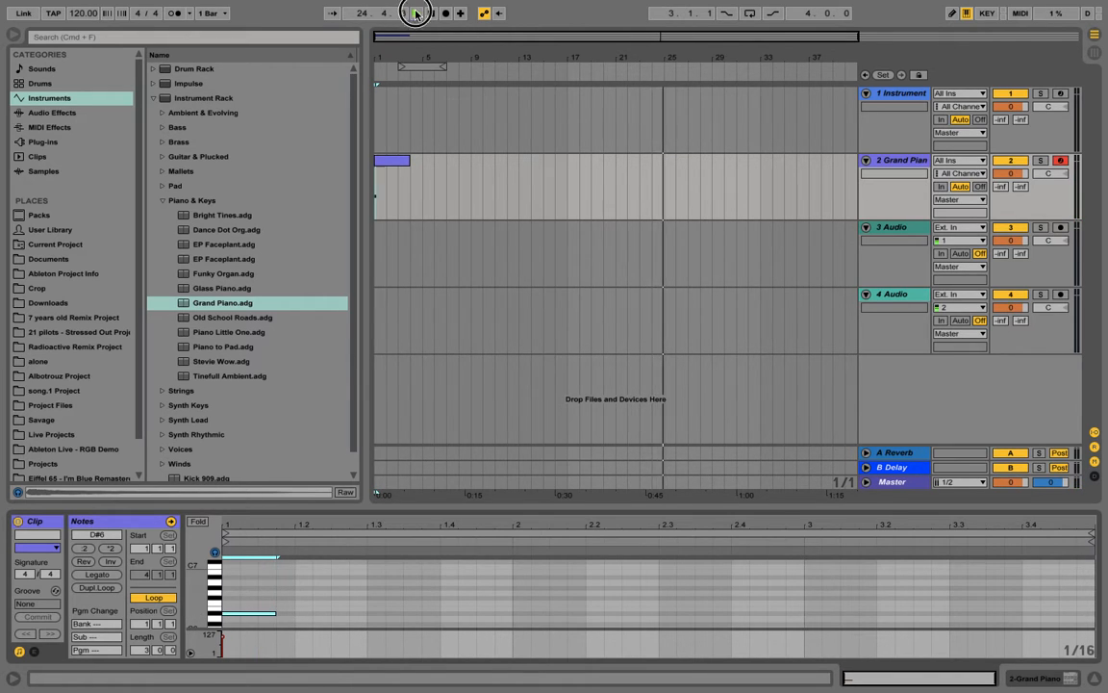
double_click(250, 614)
double_click(228, 615)
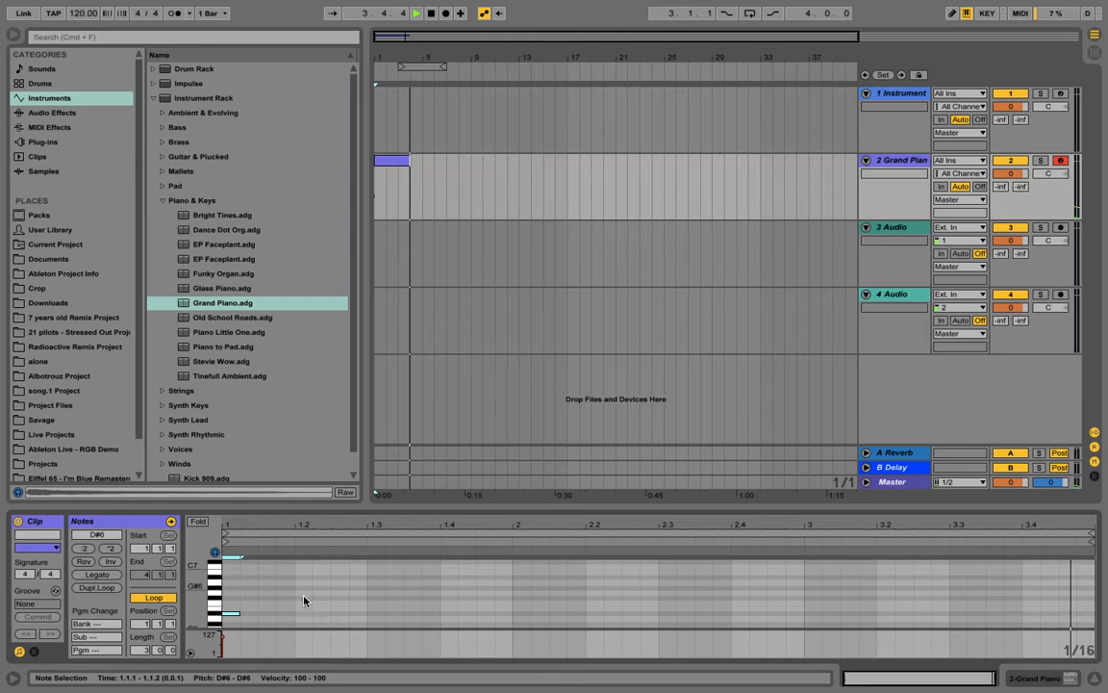
Try a second D#6 note from 1.1.3 to 1.2.2, play it back, and delete both D#6 notes
double_click(266, 612)
left_click_drag(276, 613, 312, 613)
left_click(415, 15)
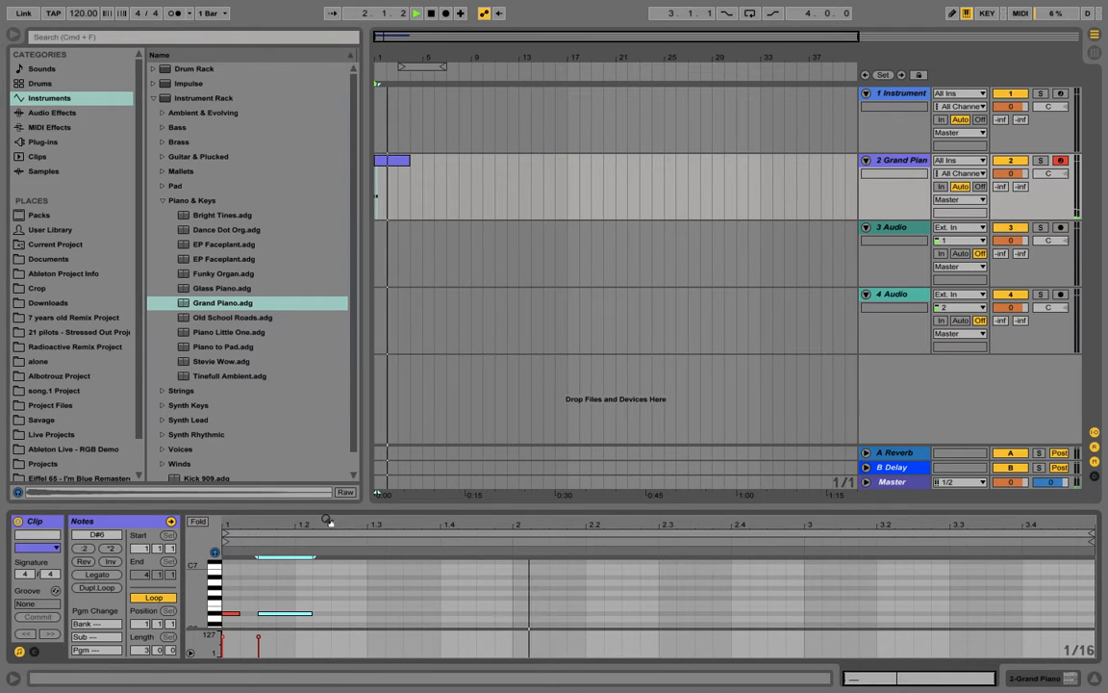
key("Delete")
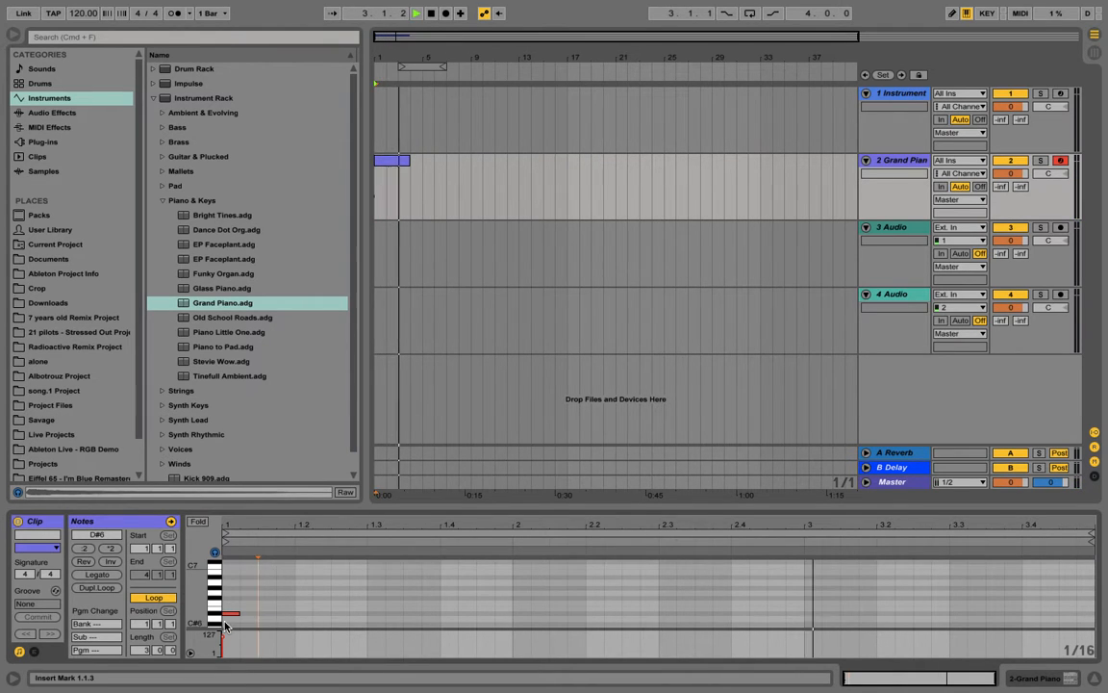
double_click(232, 613)
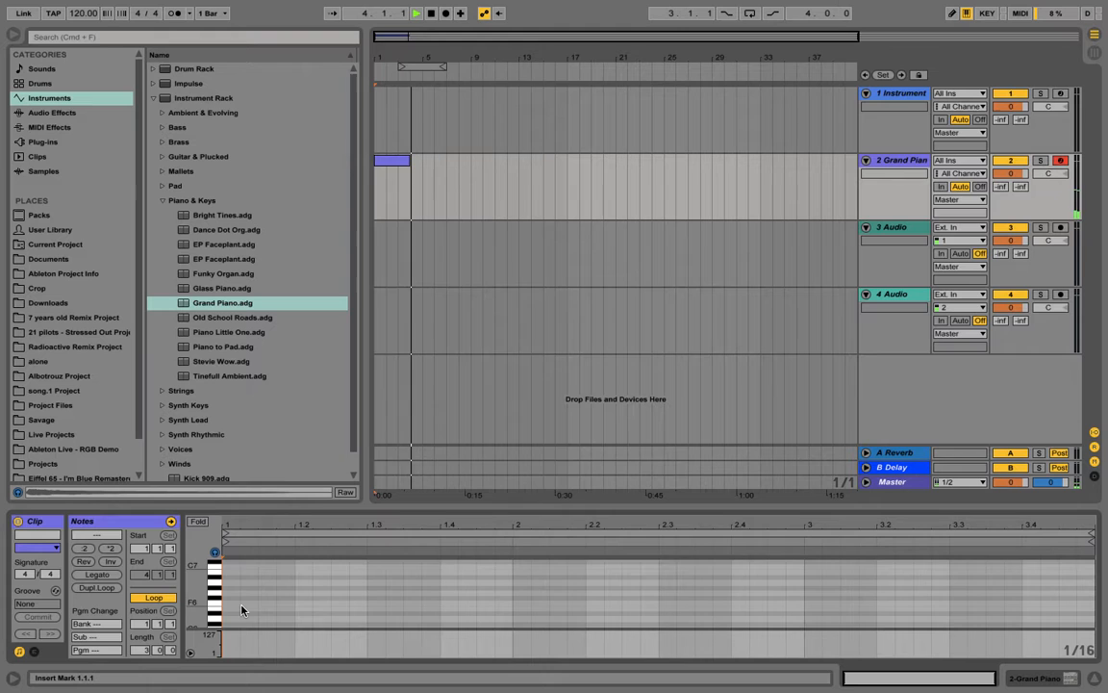
Draw D#6 notes from 1.1.1 to 1.1.3 and from 1.1.4 to 1.2.2, plus a 1/16 C7 note at 1.1.3
double_click(233, 613)
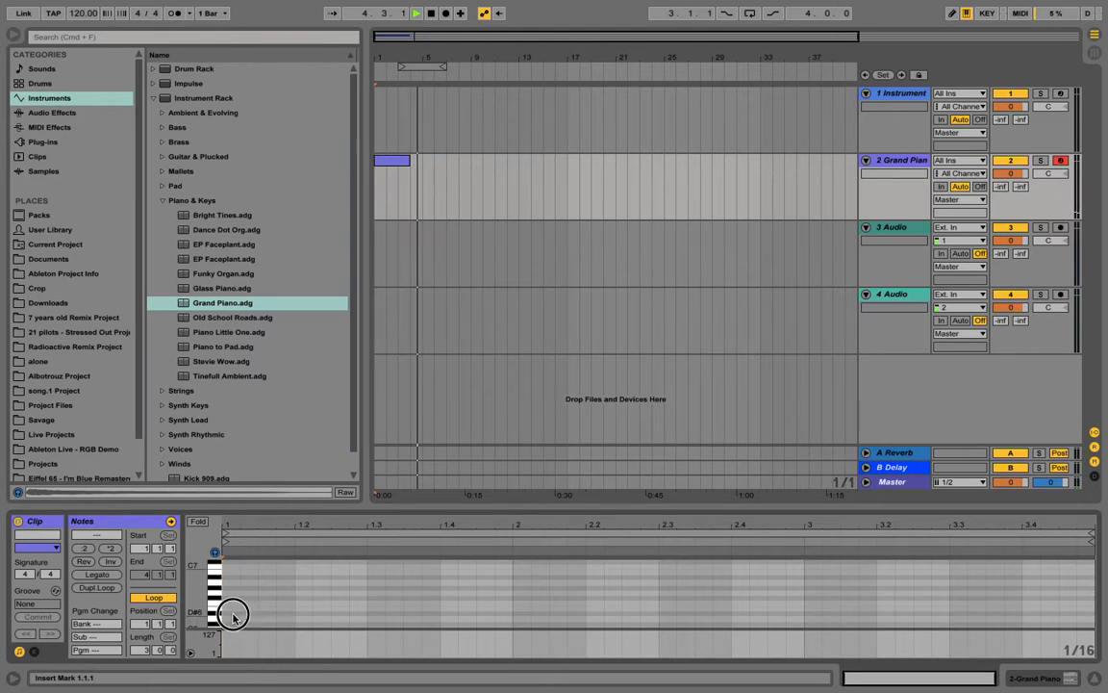
double_click(284, 613)
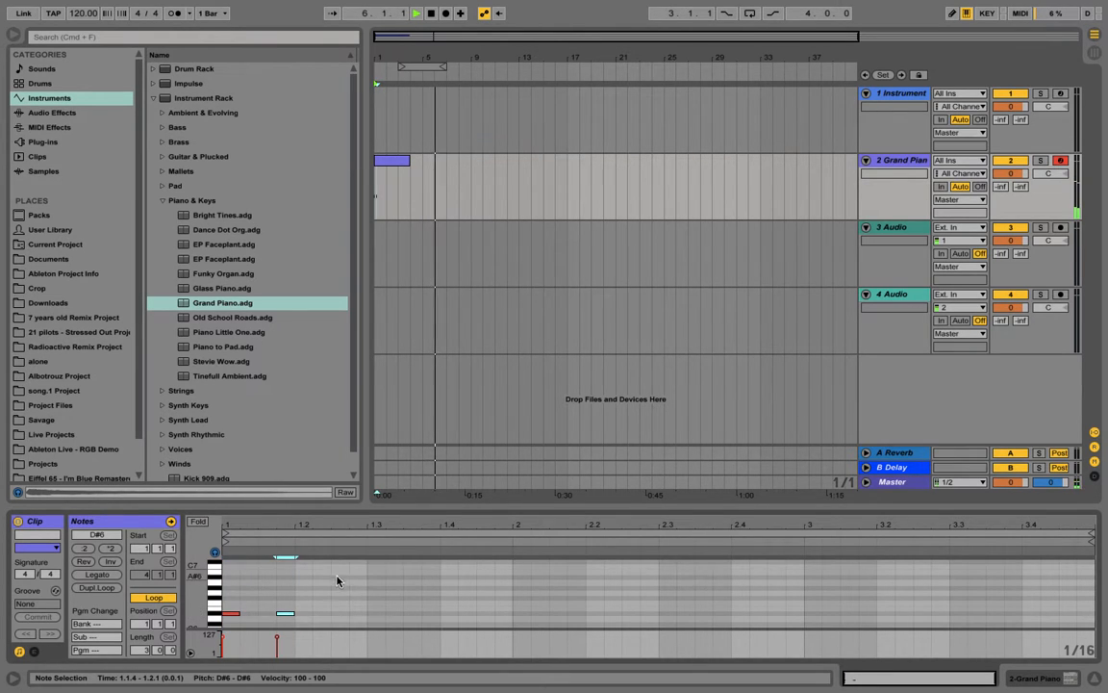
left_click_drag(299, 613, 309, 614)
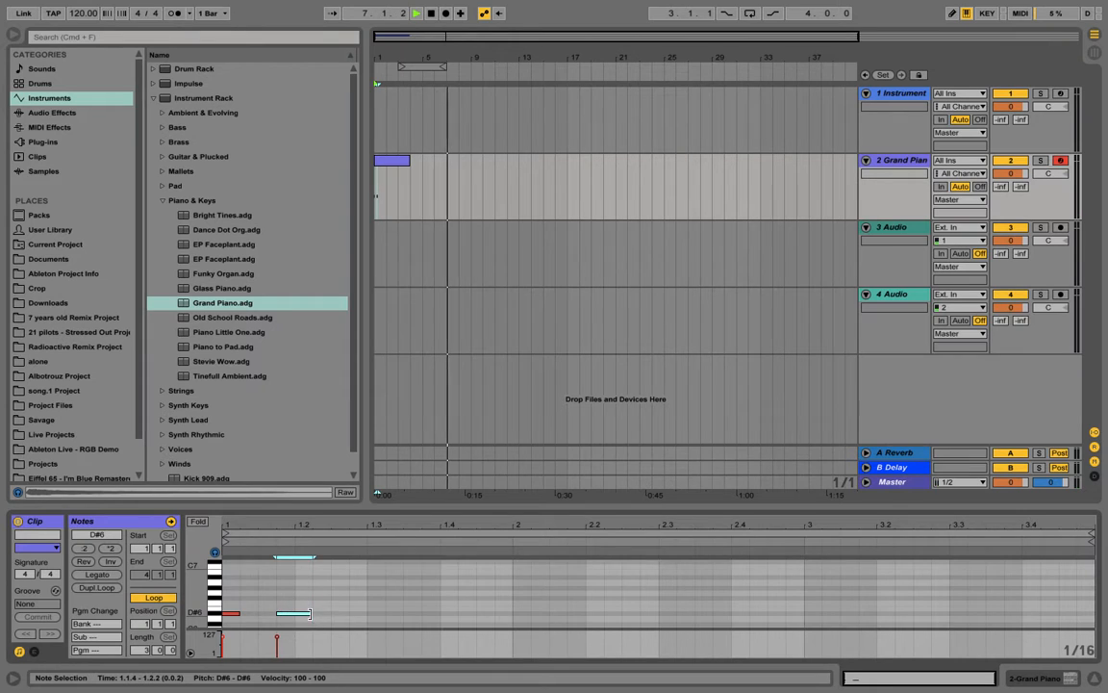
left_click_drag(240, 613, 258, 616)
double_click(266, 566)
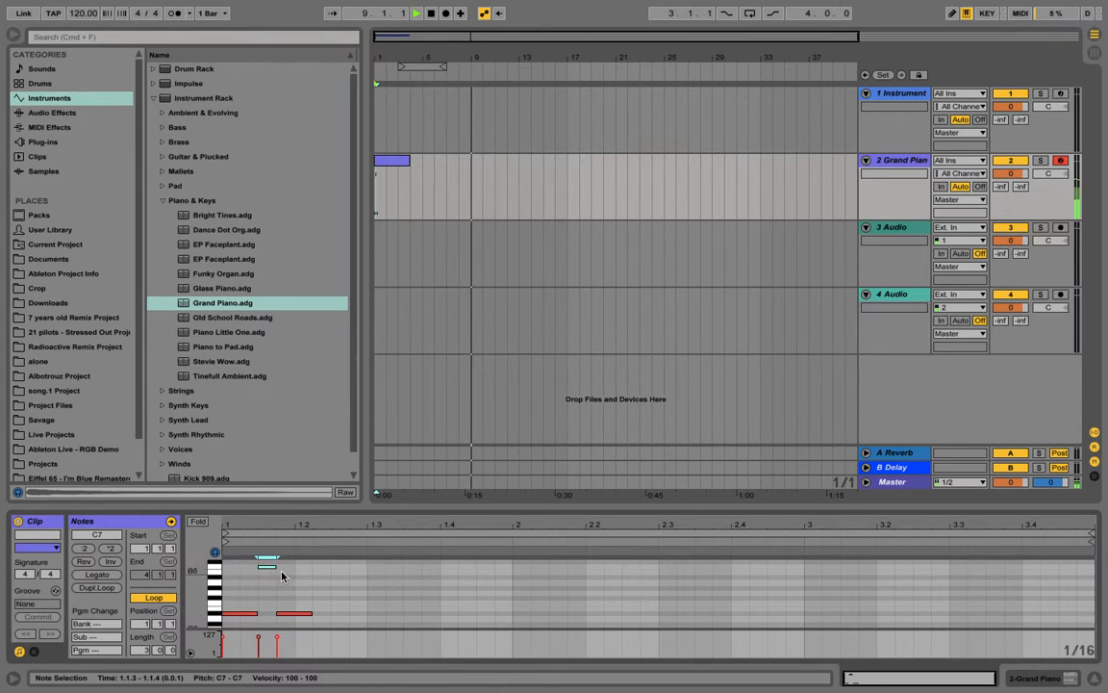
Add C#6 notes from 1.2.4 to 1.3.3 and from 1.3.3 to 1.4.1, and a G6 note from 1.4.2 to 2.1.2
double_click(358, 624)
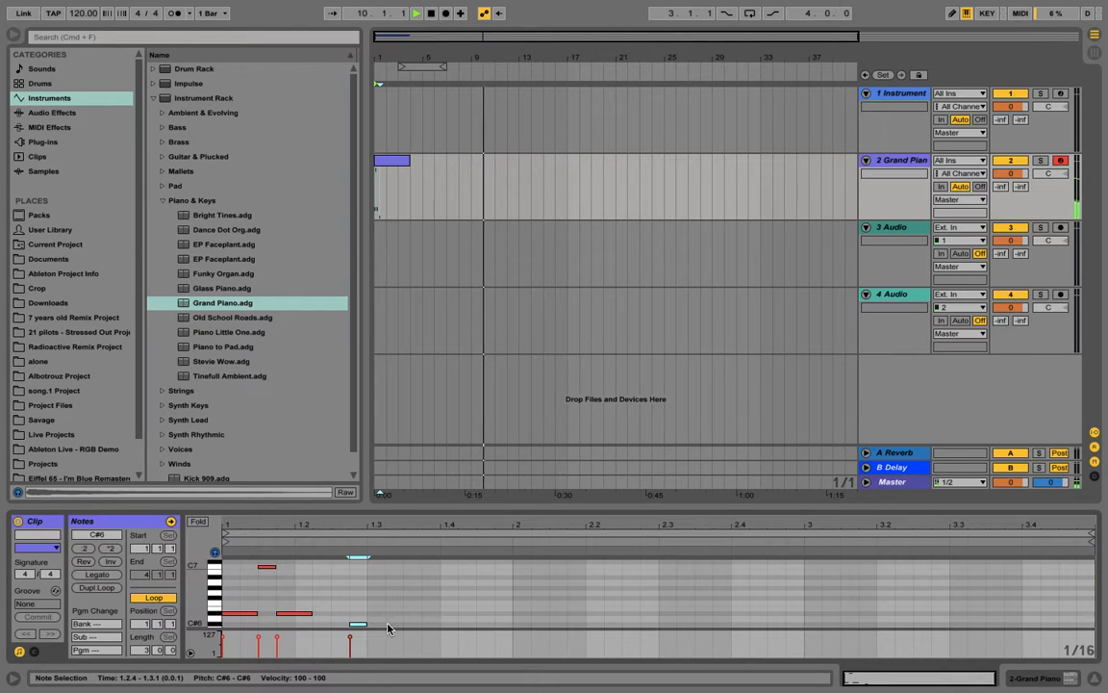
double_click(405, 624)
left_click_drag(366, 623, 438, 626)
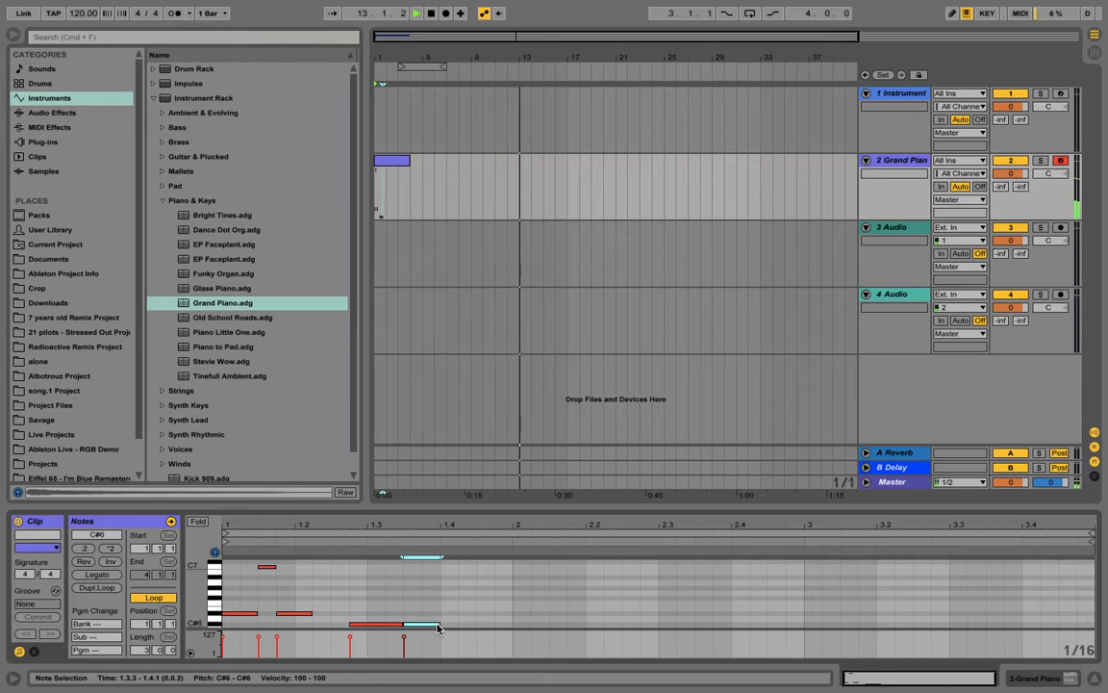
double_click(463, 591)
left_click_drag(476, 591, 530, 592)
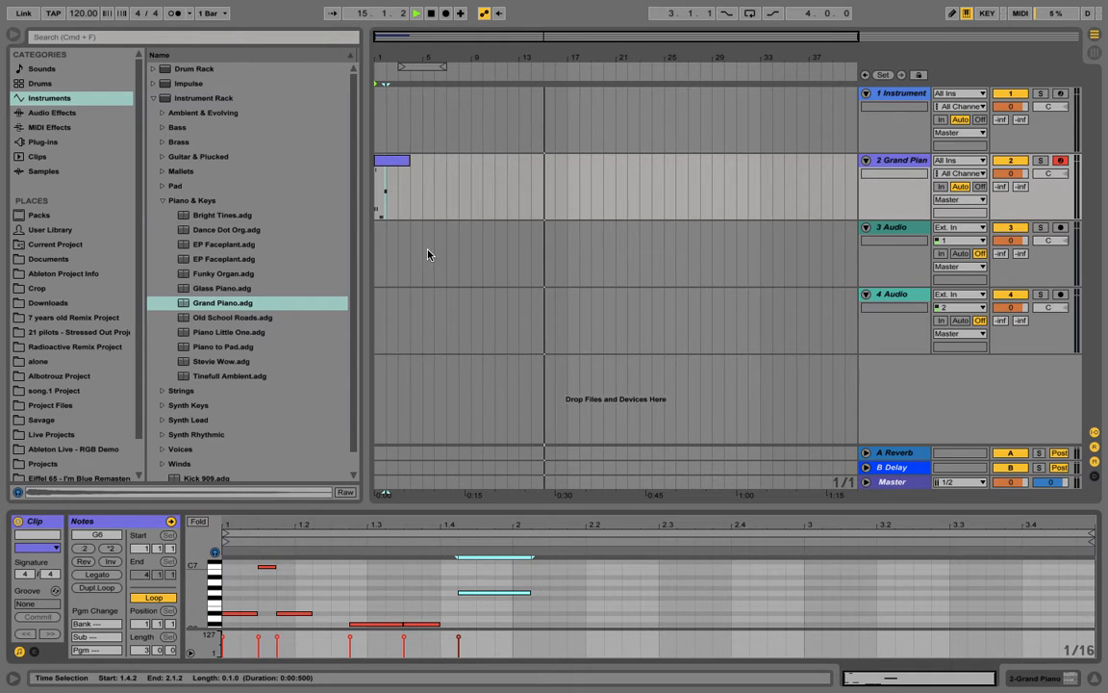
Delete the part of the Grand Piano clip from 2.1.1 to 4.1.1 in the arrangement
left_click(388, 171)
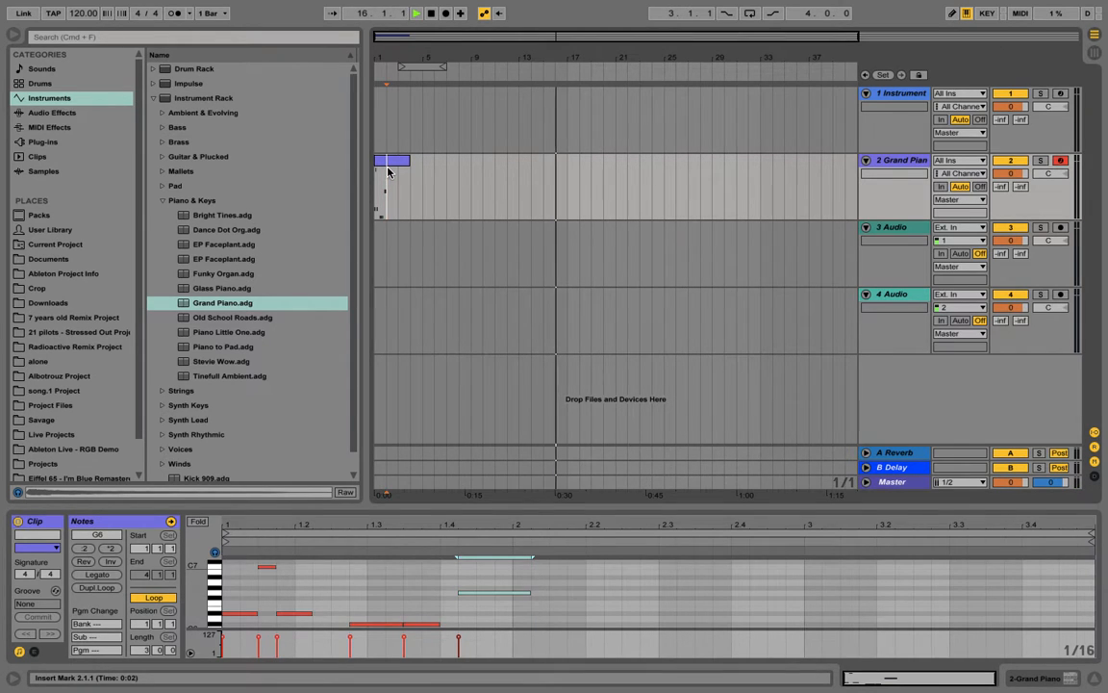
left_click_drag(388, 172, 408, 172)
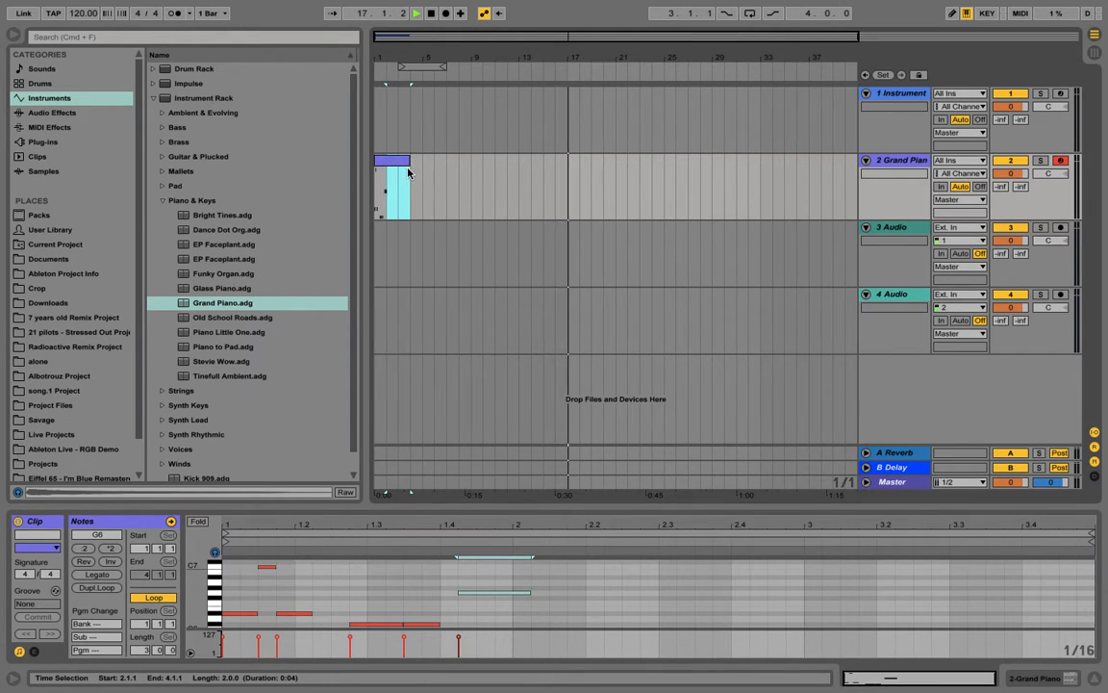
key("Delete")
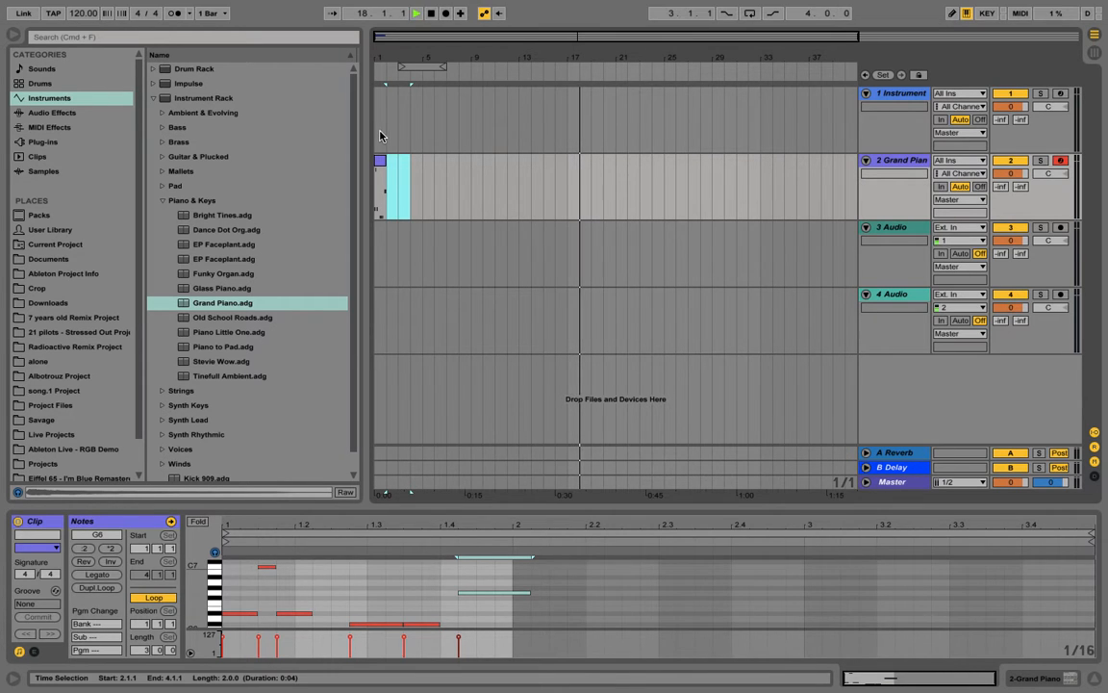
Play the arrangement twice from 1.1.1 to hear the one-bar piano melody, and stop playback
left_click(380, 135)
left_click(416, 14)
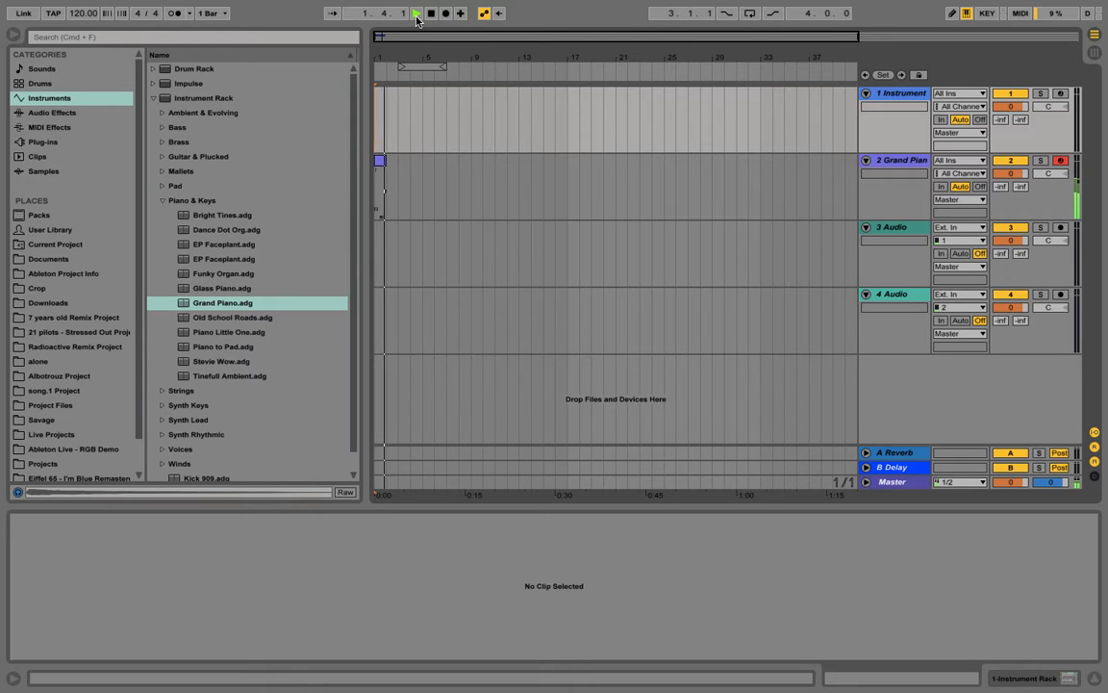
left_click(416, 13)
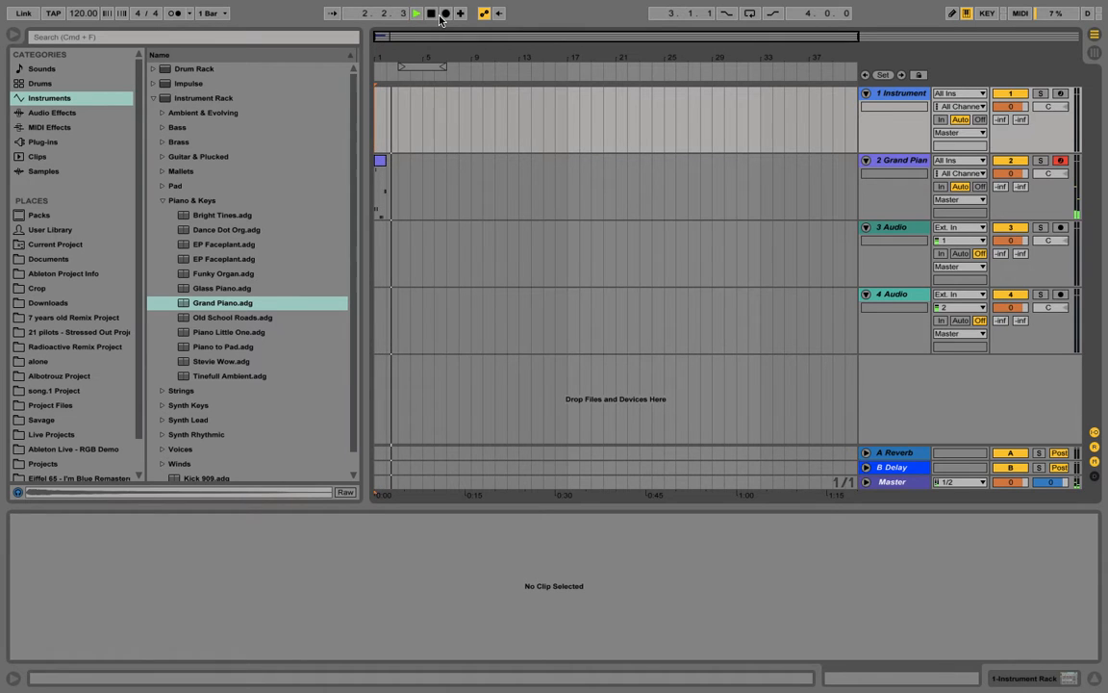
left_click(430, 13)
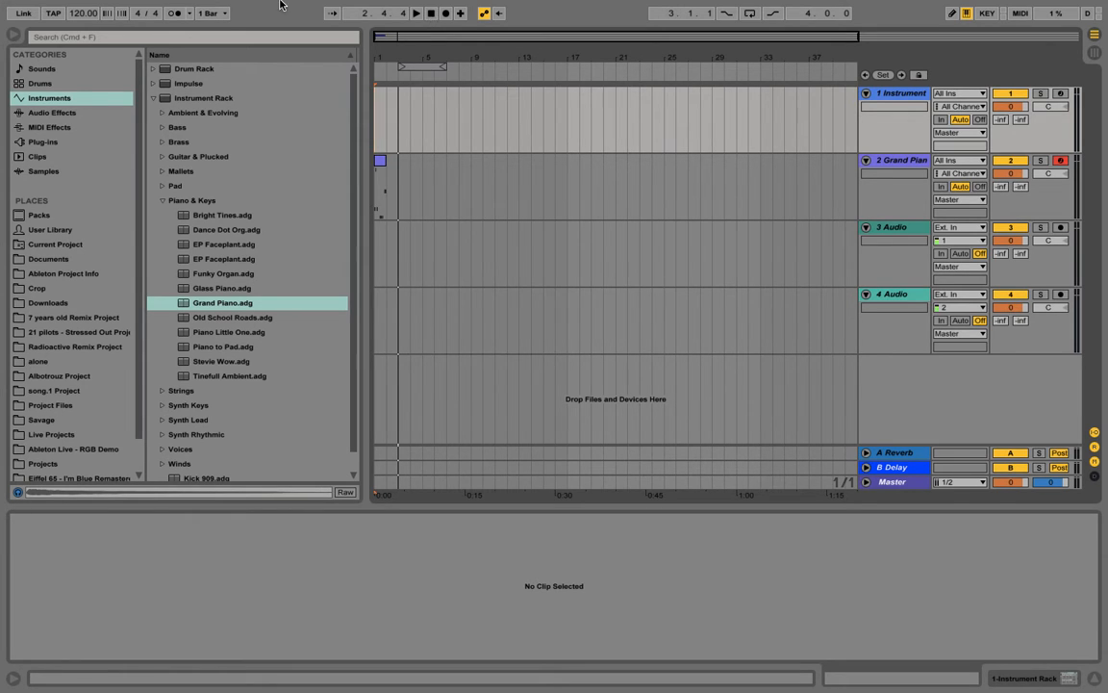
mouse_move(60, 6)
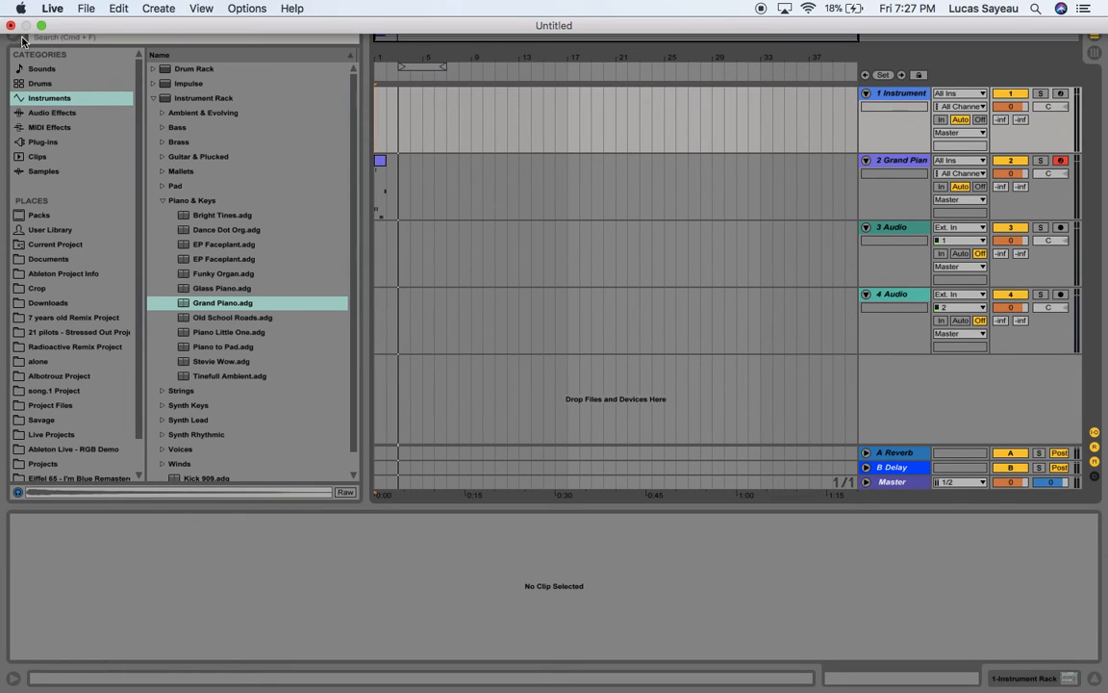